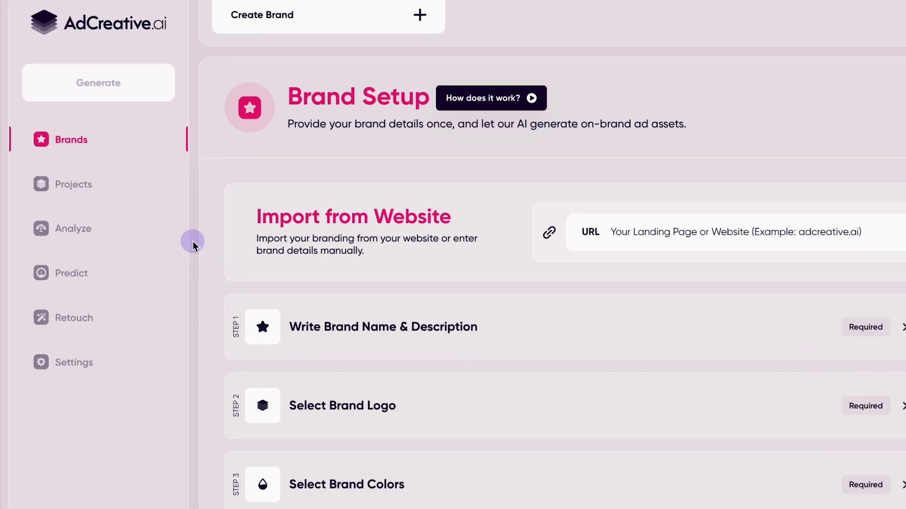
# - Review the brand setup sections for name and description, logo, and colors
pyautogui.moveTo(89, 141)
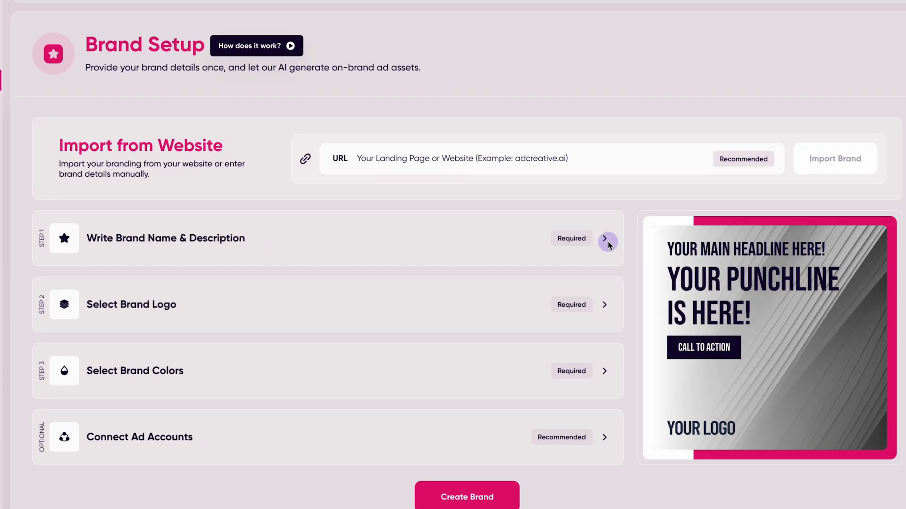
pyautogui.click(604, 240)
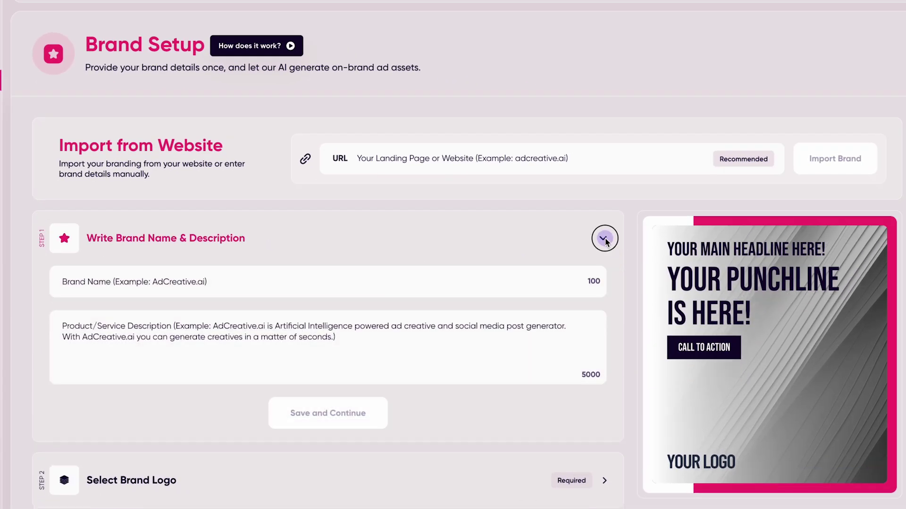
pyautogui.click(605, 239)
pyautogui.click(603, 305)
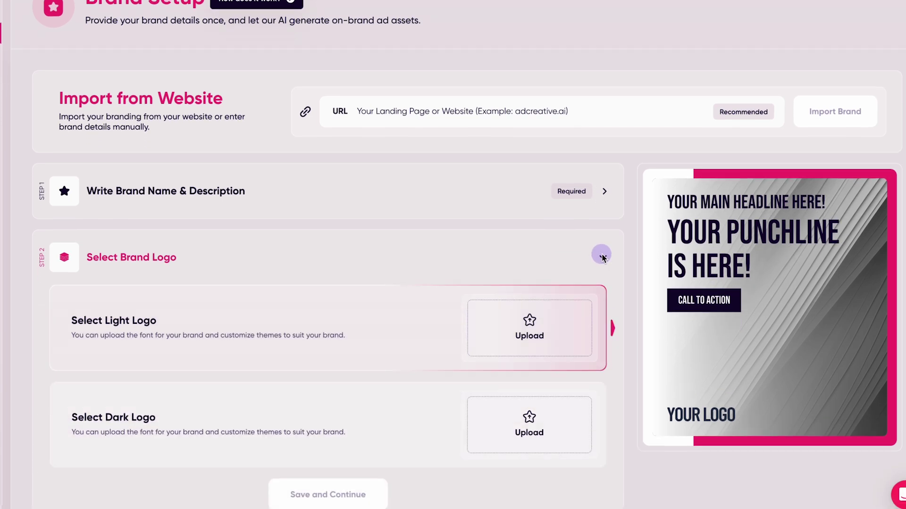
pyautogui.click(602, 256)
pyautogui.click(604, 322)
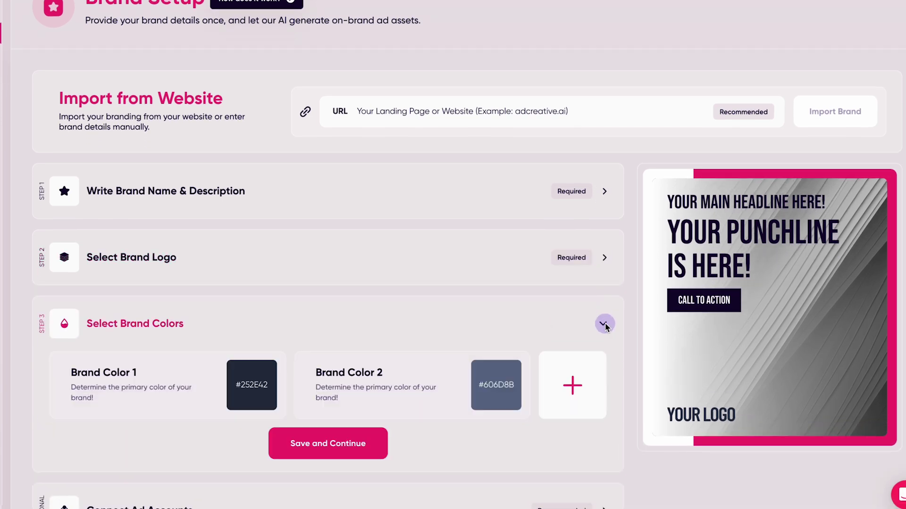
pyautogui.click(604, 325)
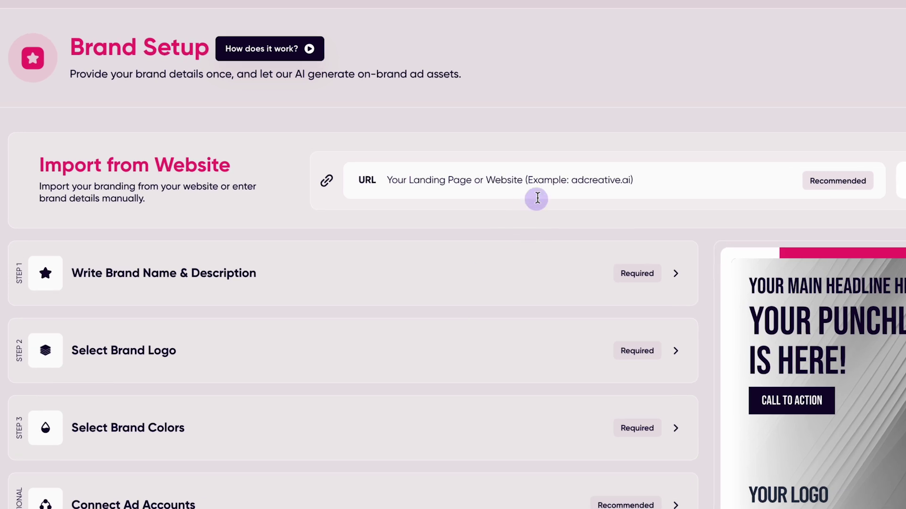
pyautogui.click(662, 184)
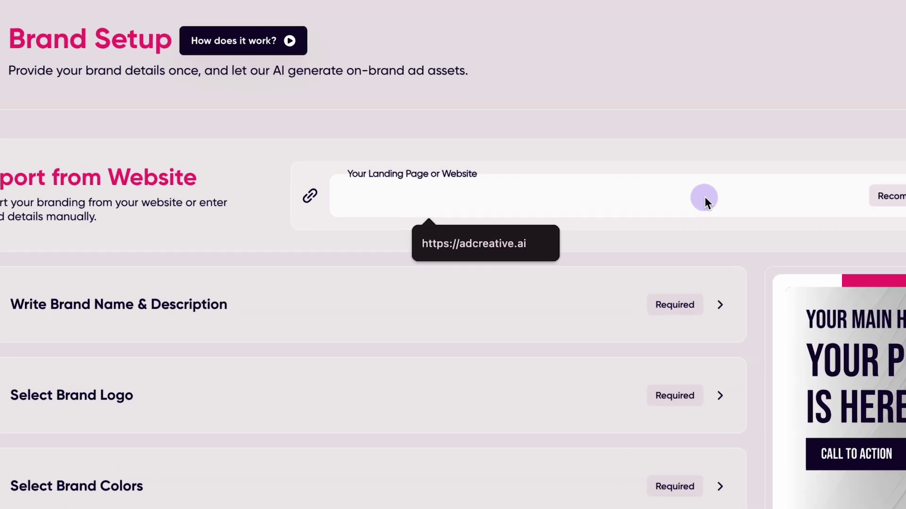
pyautogui.click(508, 257)
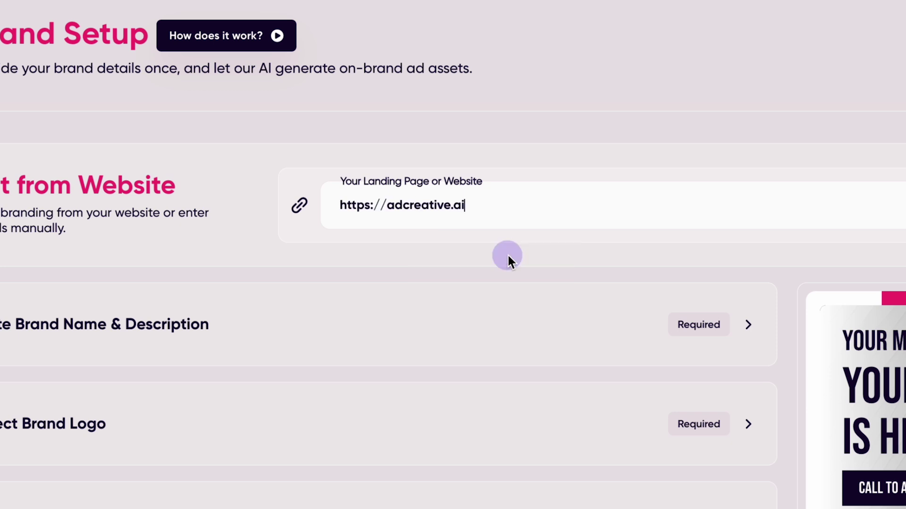
pyautogui.click(754, 210)
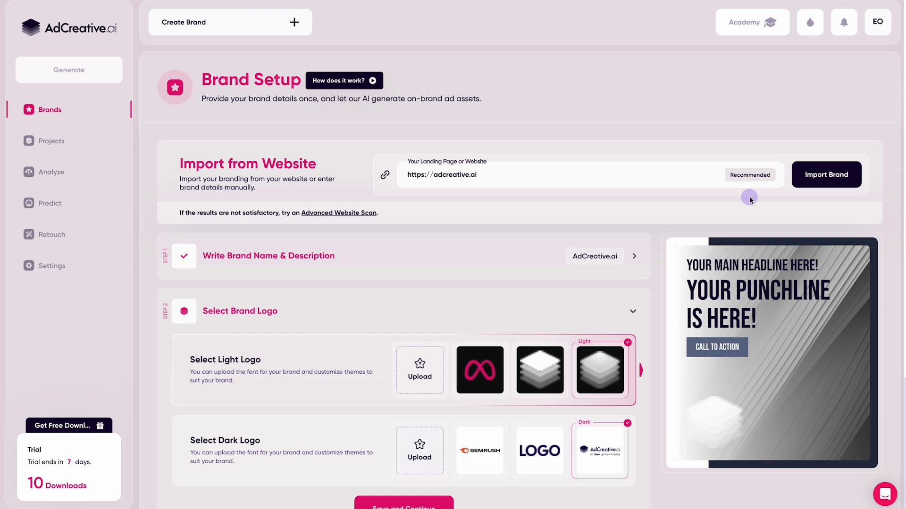
pyautogui.scroll(-2, 750, 200)
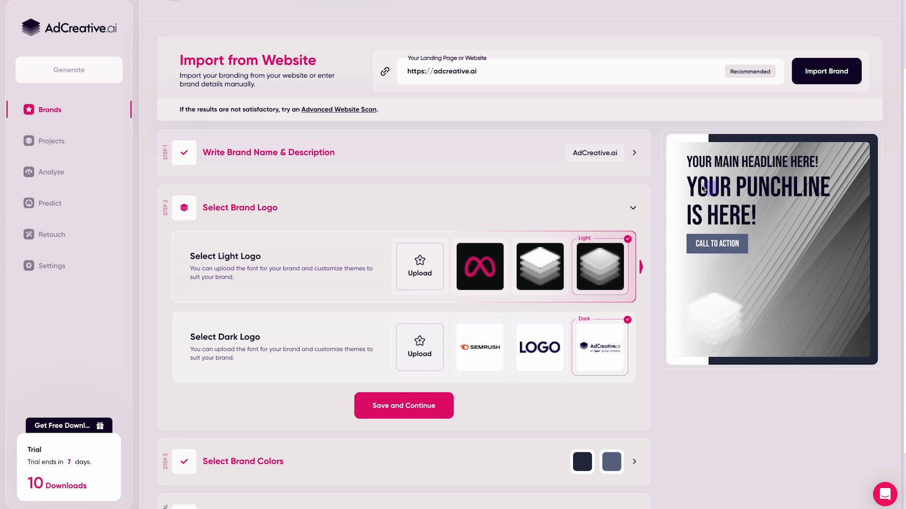
pyautogui.click(361, 111)
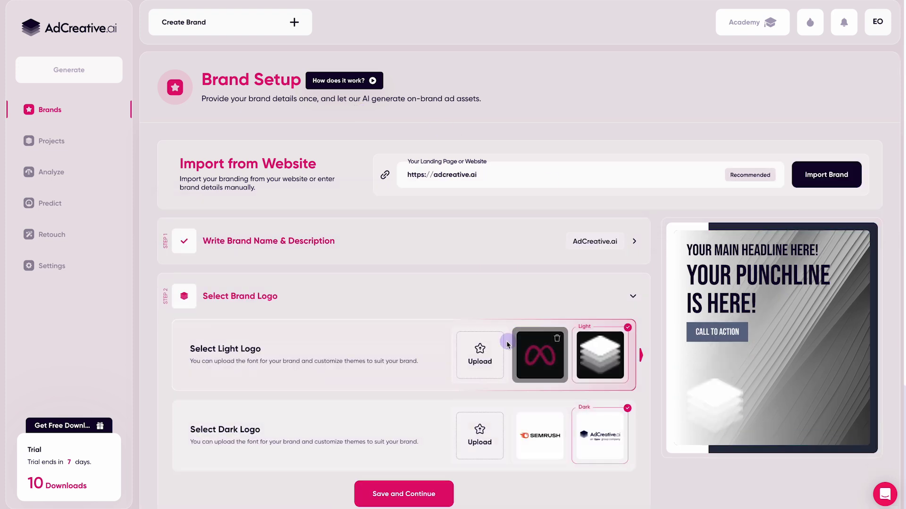
# - Upload logo_light.png as the light logo and logo_dark.png as the dark logo, and save the brand logos
pyautogui.click(479, 359)
pyautogui.doubleClick(390, 206)
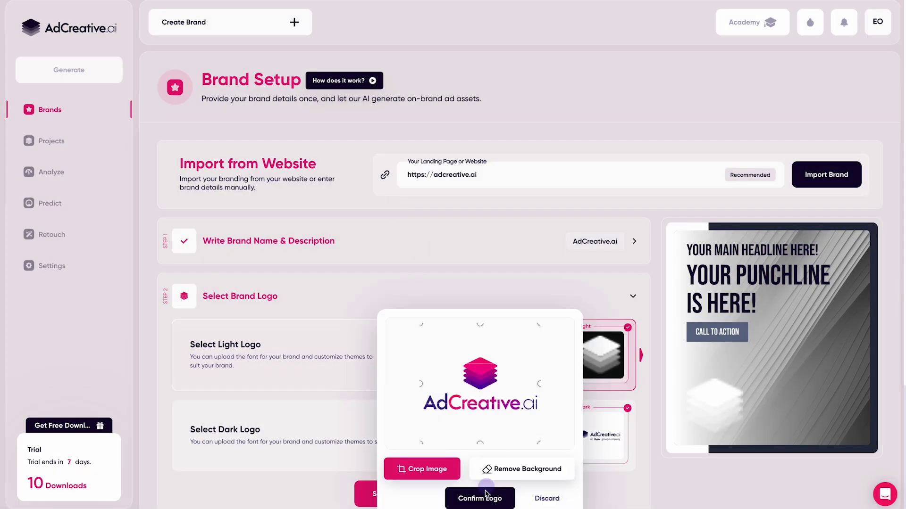
pyautogui.click(484, 495)
pyautogui.click(480, 316)
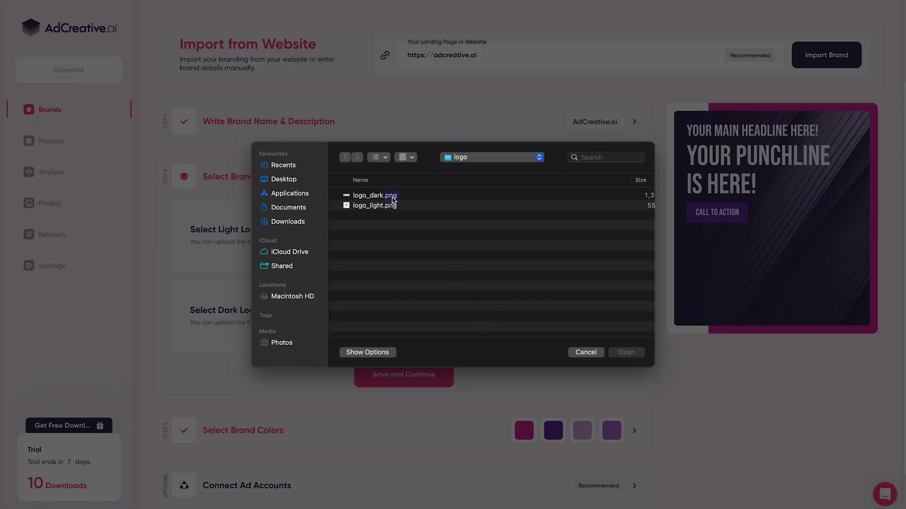
pyautogui.doubleClick(391, 198)
pyautogui.click(479, 462)
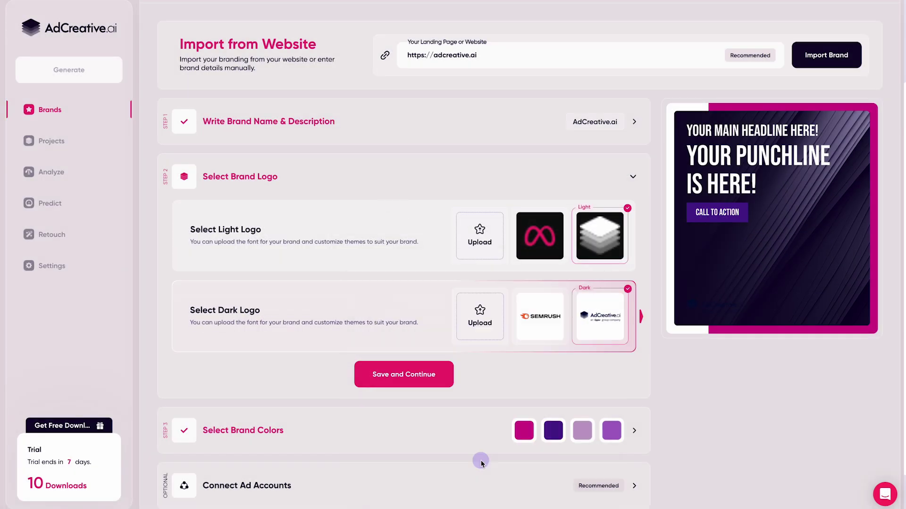
pyautogui.click(431, 376)
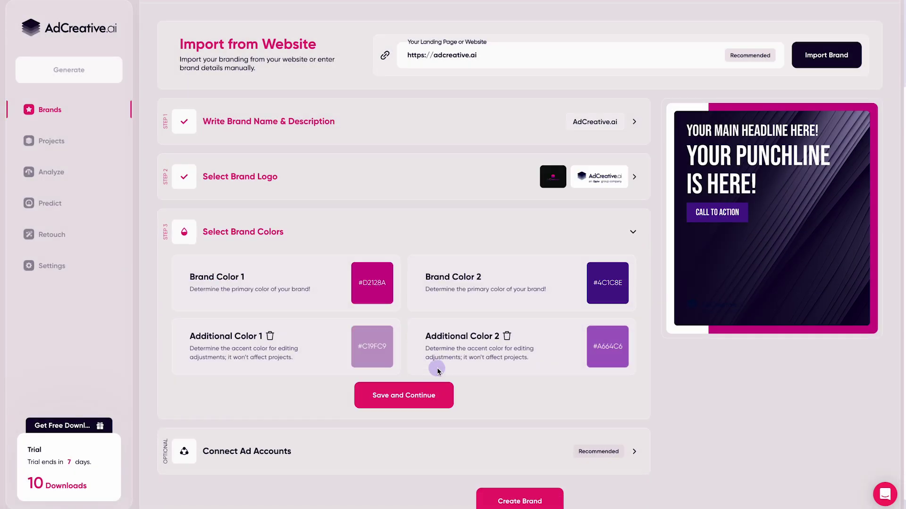
# - Set Brand Color 2 to #000A3A, save the brand colors and create the brand
pyautogui.click(618, 287)
pyautogui.write('000A3A')
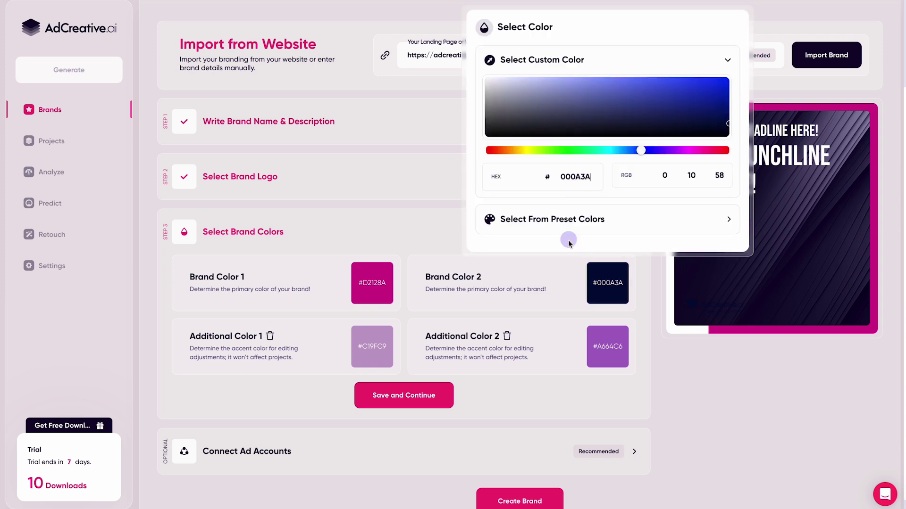
pyautogui.click(551, 325)
pyautogui.click(440, 399)
pyautogui.click(521, 447)
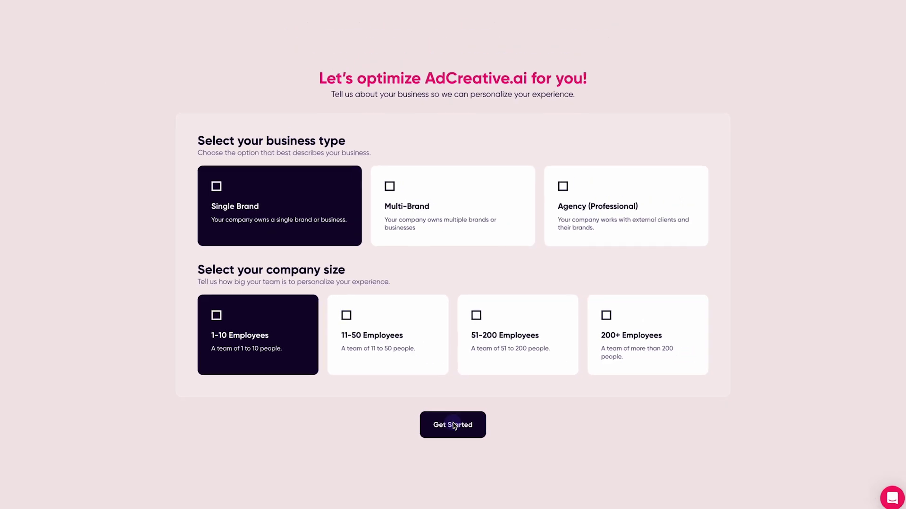
# - Complete the business profile as Single Brand with 1-10 Employees and start generating Ad Creatives
pyautogui.click(453, 425)
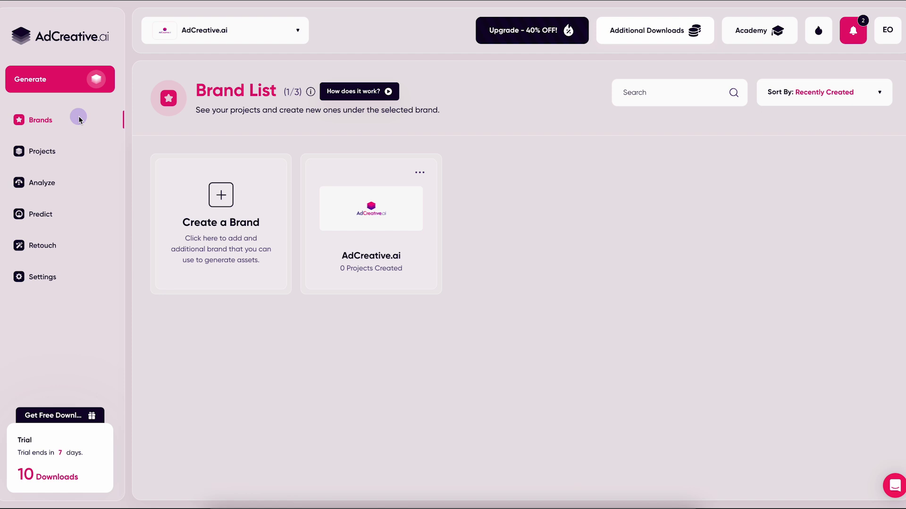
pyautogui.click(68, 79)
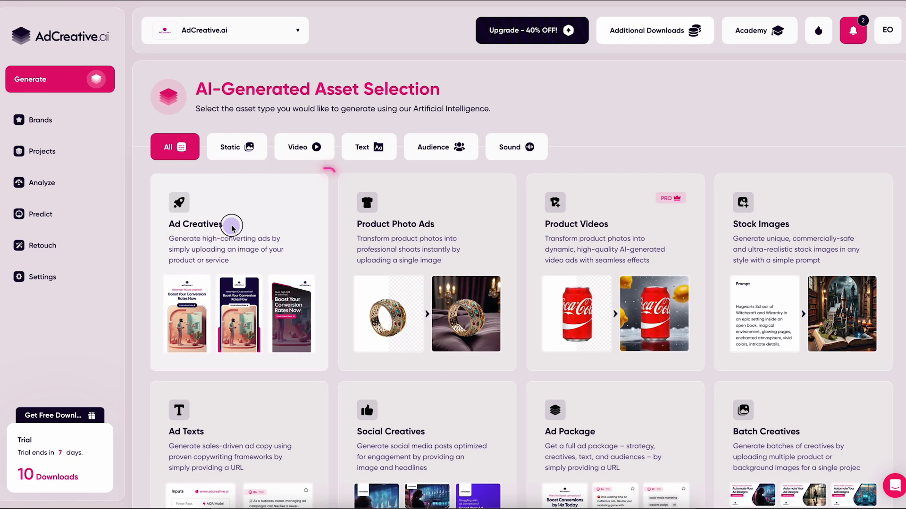
pyautogui.click(232, 227)
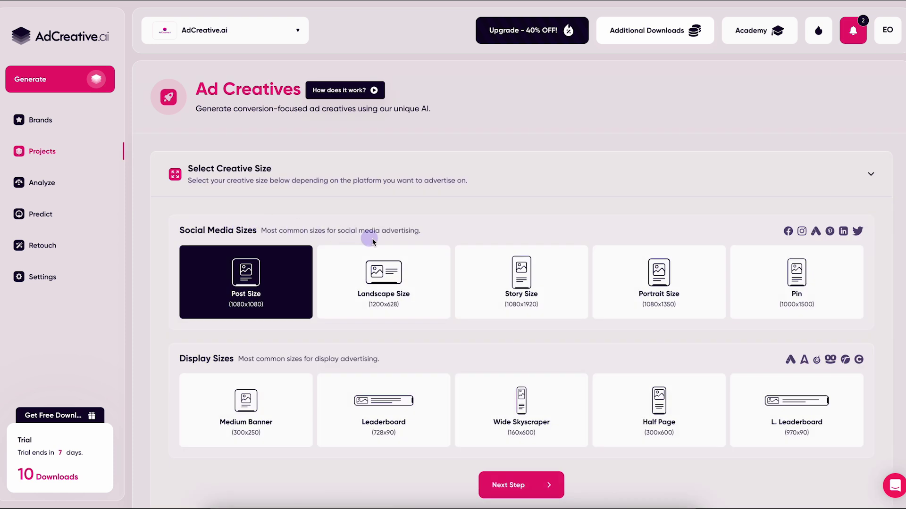
# - Try the other social media and display creative sizes one after another, from Landscape Size through L. Leaderboard (970x90)
pyautogui.click(425, 280)
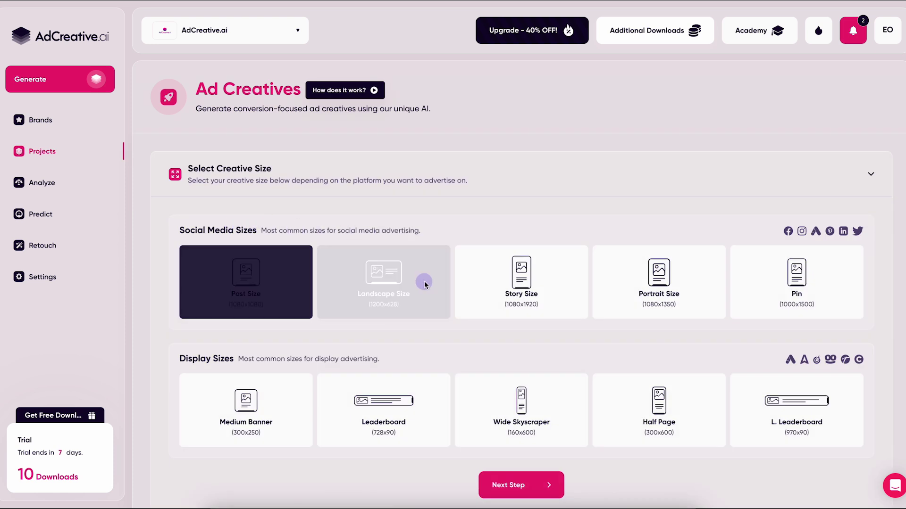
pyautogui.click(545, 296)
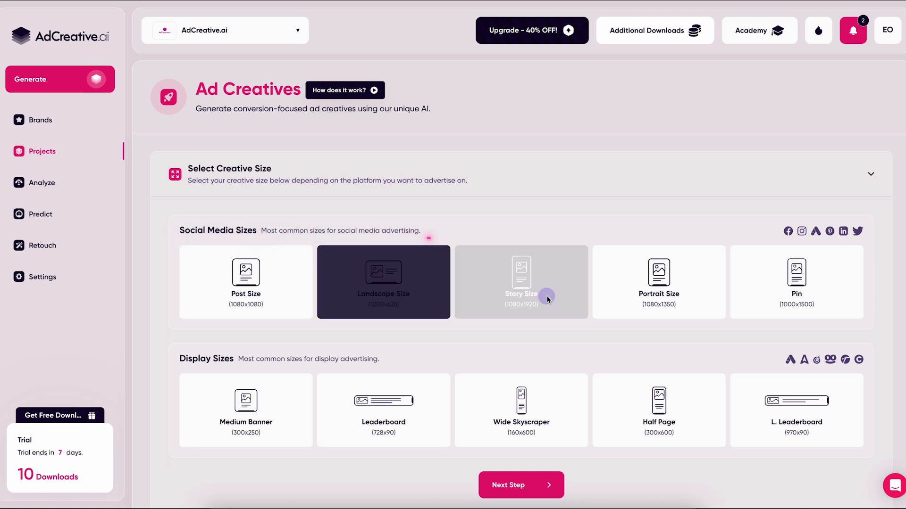
pyautogui.click(693, 296)
pyautogui.click(826, 295)
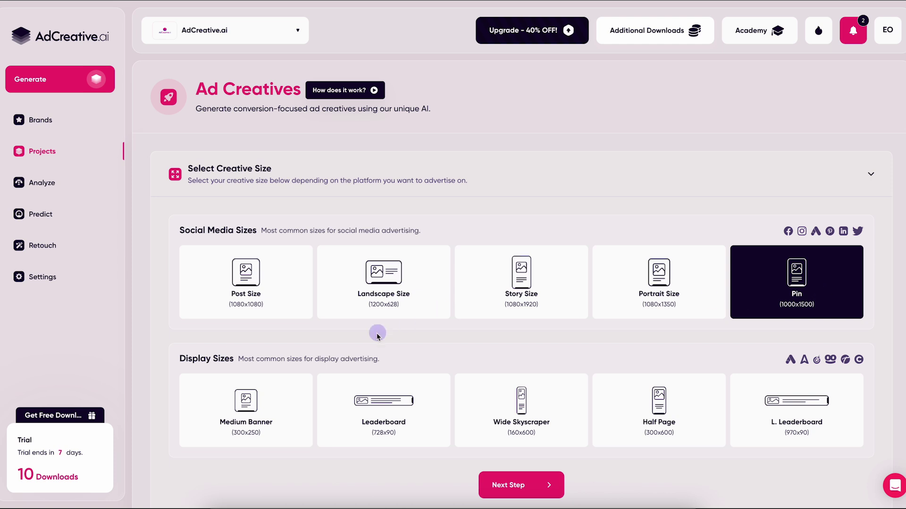
pyautogui.click(275, 413)
pyautogui.click(405, 423)
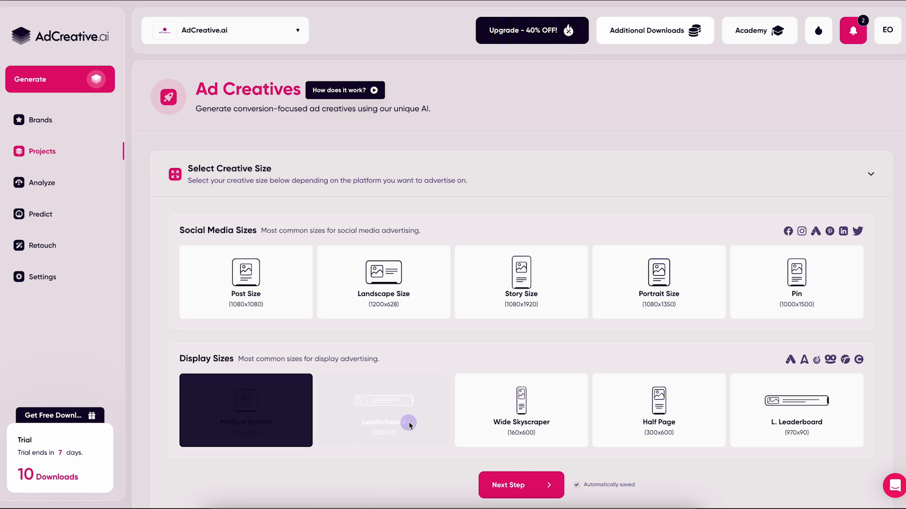
pyautogui.click(558, 420)
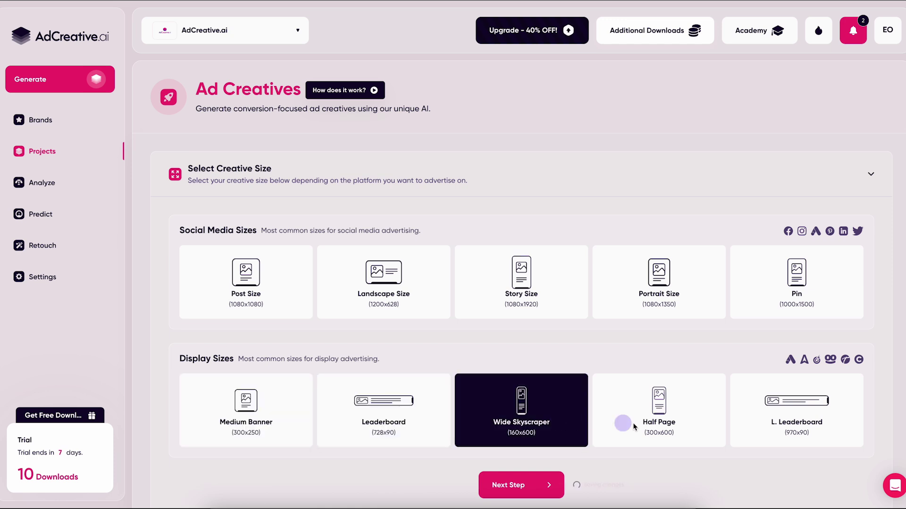
pyautogui.click(698, 424)
pyautogui.click(842, 424)
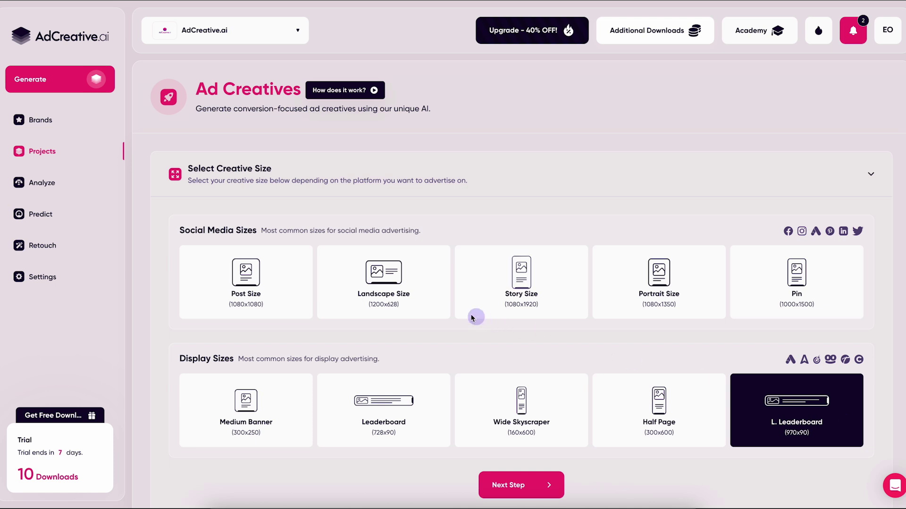
# - Choose Landscape Size (1200x628) as the creative size and continue to the text on image
pyautogui.click(397, 294)
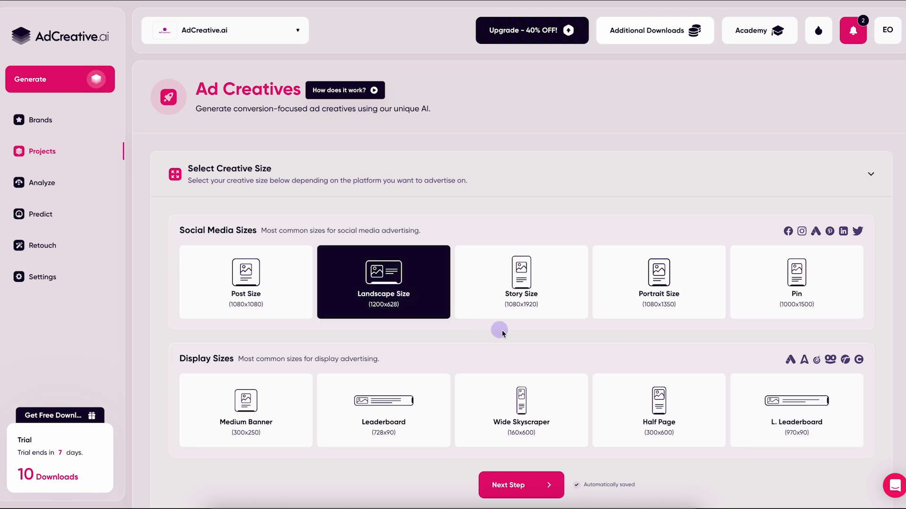
pyautogui.click(522, 486)
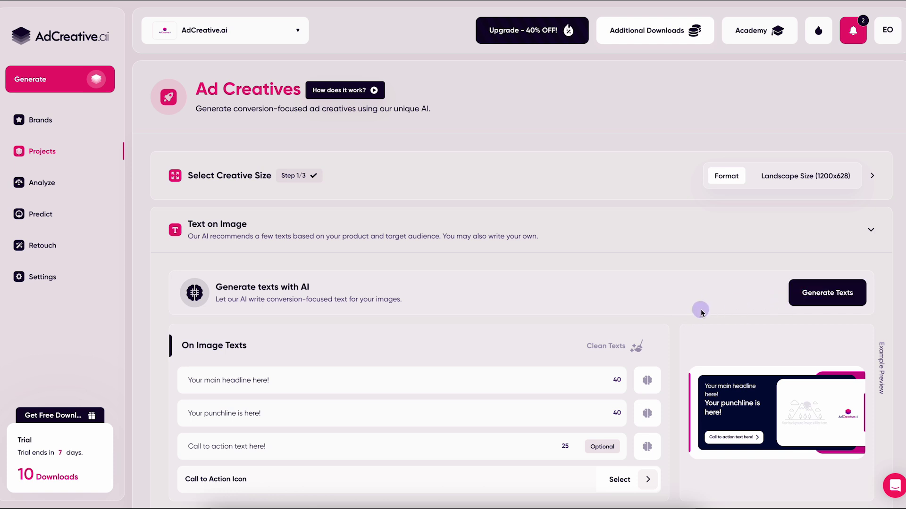
# - Fill the on-image texts with headline "Struggling with ad design?", punchline "Boost Your Ad Impact Today" and call to action "Boost Ads Now!"
pyautogui.scroll(-3, 700, 309)
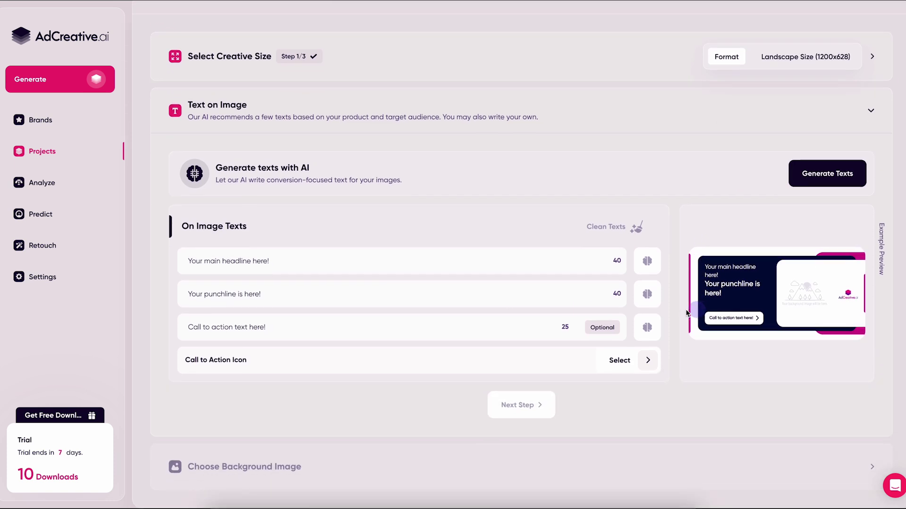
pyautogui.click(263, 264)
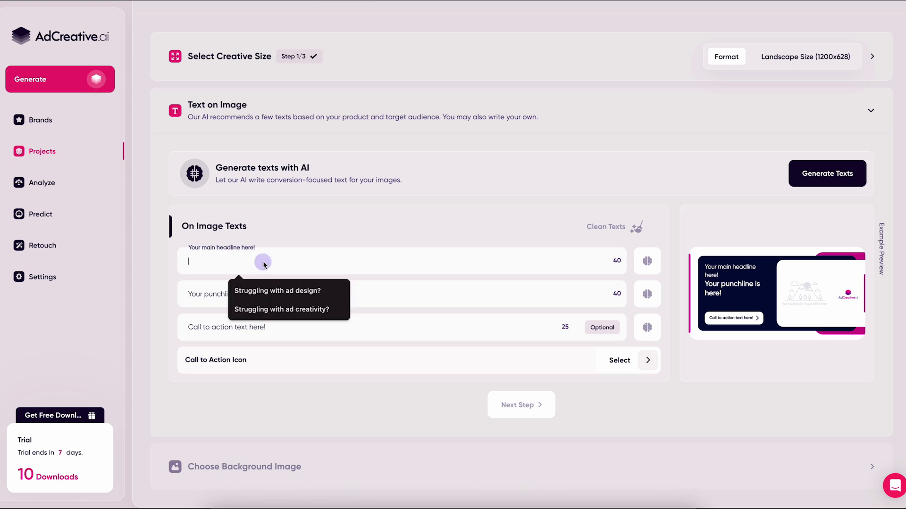
pyautogui.click(285, 292)
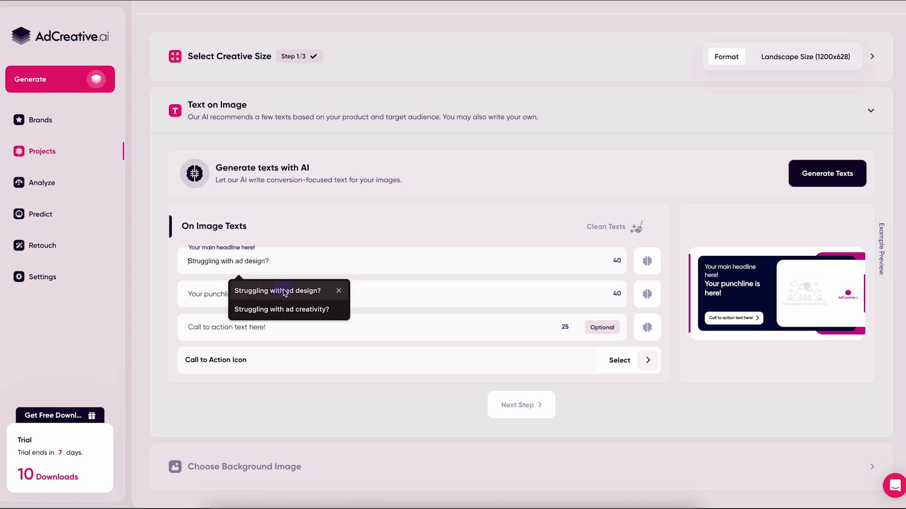
pyautogui.click(282, 291)
pyautogui.click(285, 295)
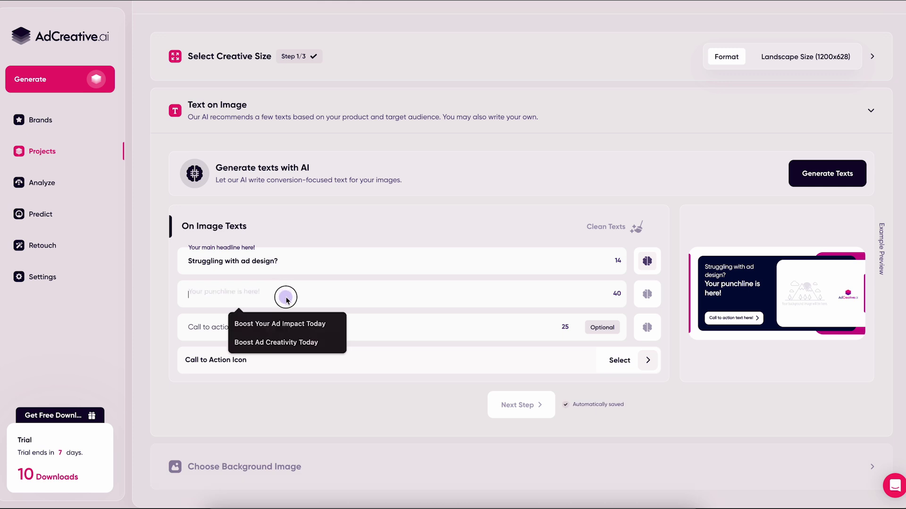
pyautogui.click(284, 322)
pyautogui.click(288, 324)
pyautogui.click(287, 324)
pyautogui.click(290, 356)
pyautogui.click(283, 356)
# - Choose the arrows icon for the call to action and continue to the background image choice
pyautogui.click(647, 360)
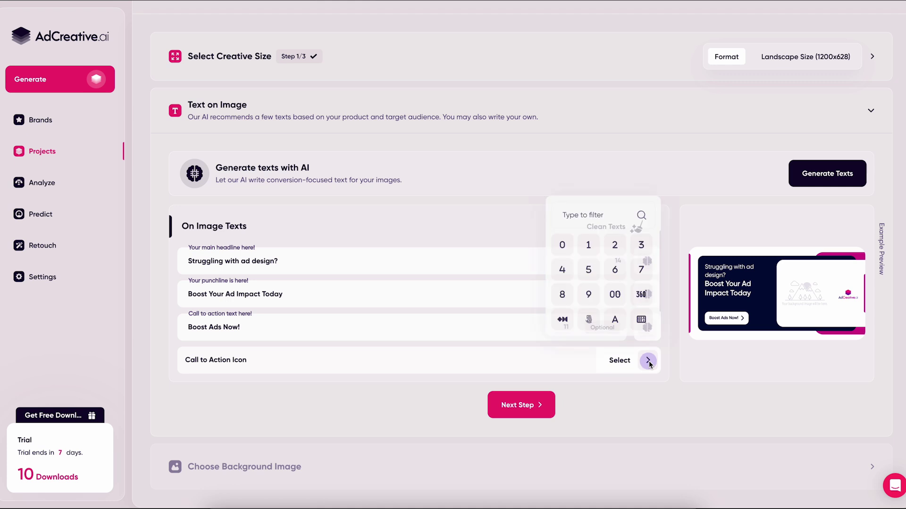
pyautogui.click(571, 329)
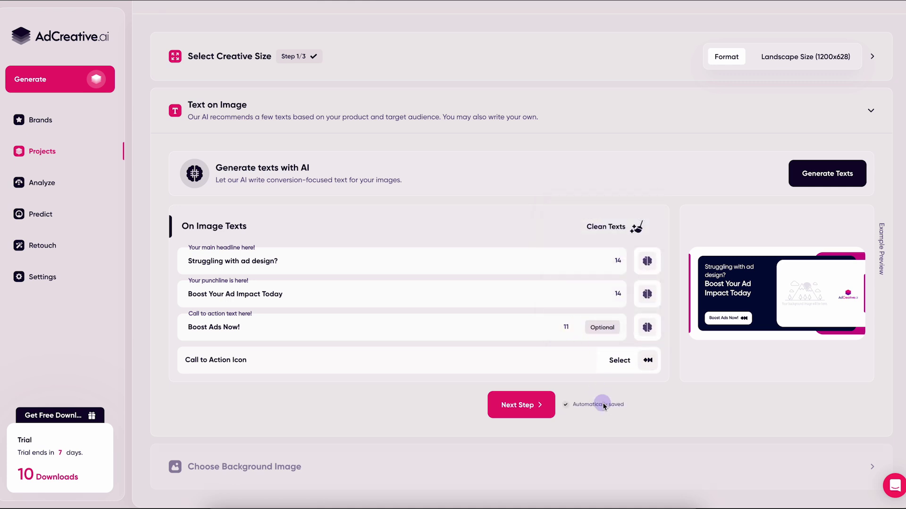
pyautogui.click(523, 405)
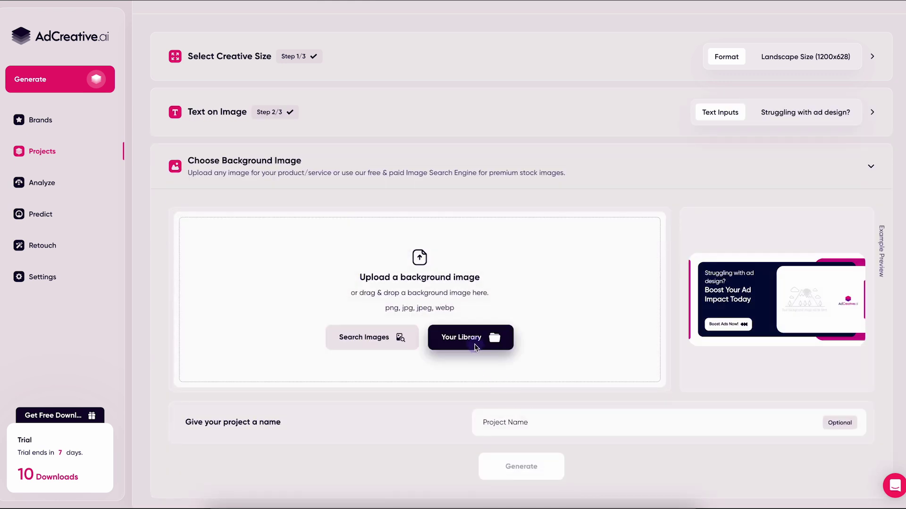
# - Upload social-media-concept-composition.jpg to the brand library and choose it as the background image
pyautogui.click(474, 345)
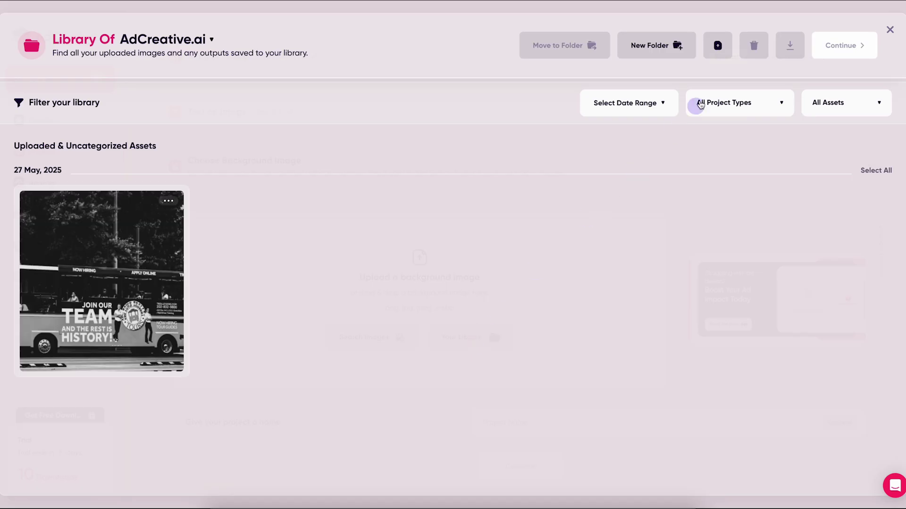
pyautogui.click(717, 45)
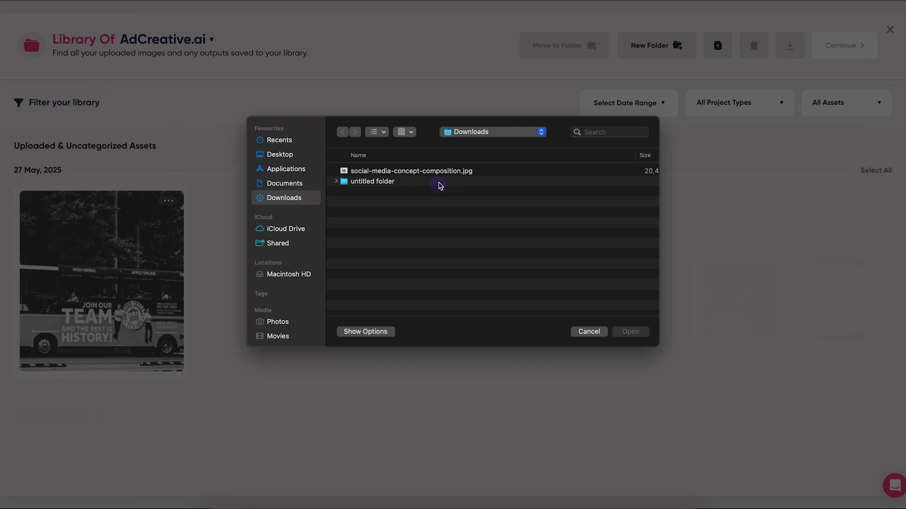
pyautogui.doubleClick(439, 172)
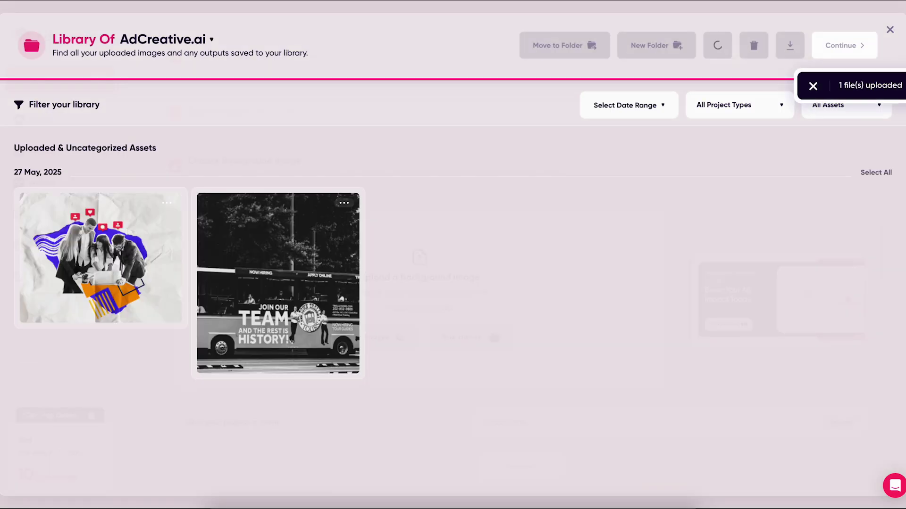
pyautogui.click(122, 264)
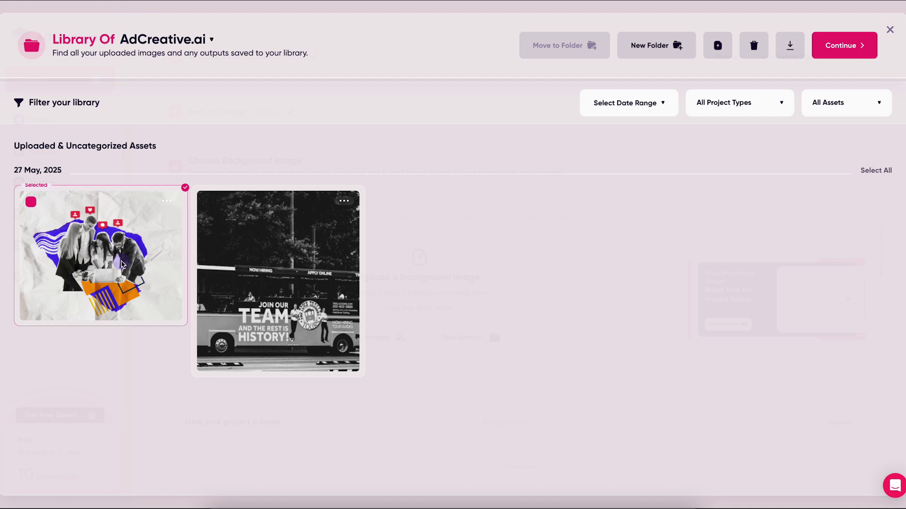
pyautogui.click(844, 46)
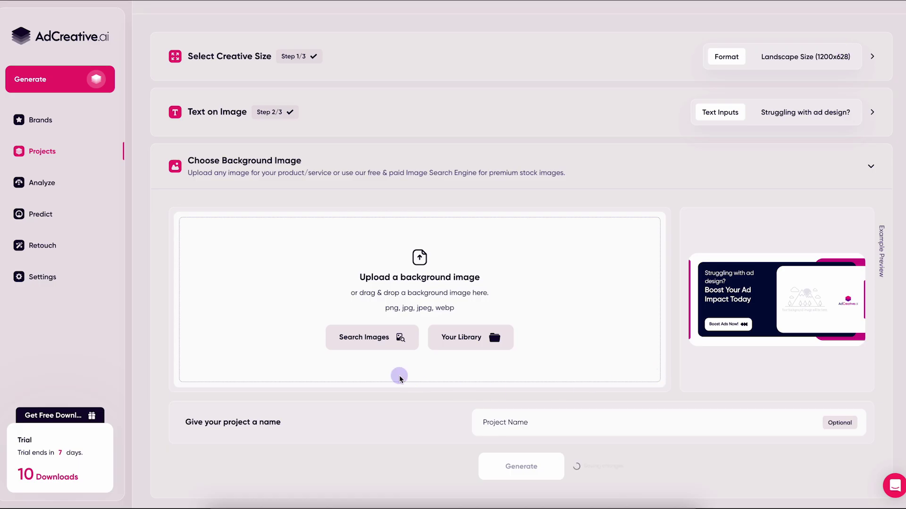
# - Choose the neon "this must be the place" photo from the stock image search as the background image
pyautogui.click(386, 340)
pyautogui.click(423, 312)
pyautogui.scroll(-3, 586, 349)
pyautogui.scroll(-5, 588, 370)
pyautogui.click(622, 343)
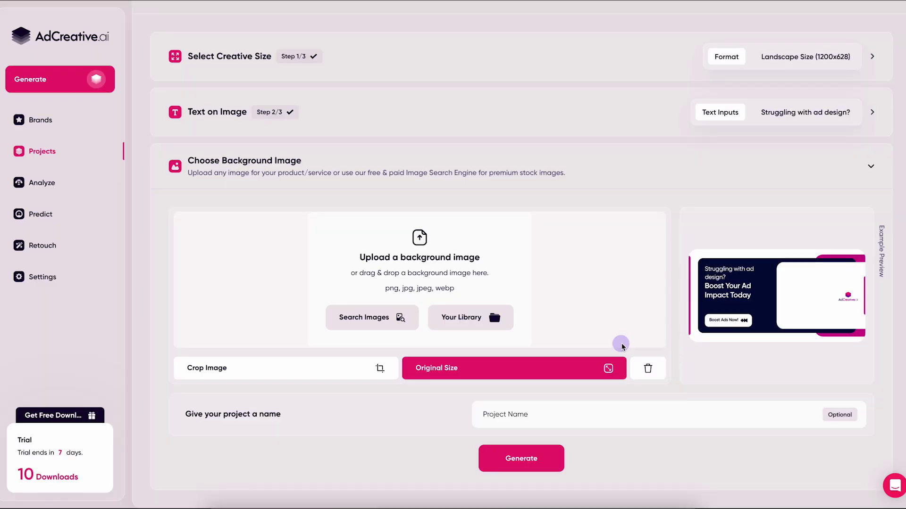
# - Name the project "campaign" and generate the ad creatives
pyautogui.click(544, 415)
pyautogui.write('campaign')
pyautogui.click(536, 459)
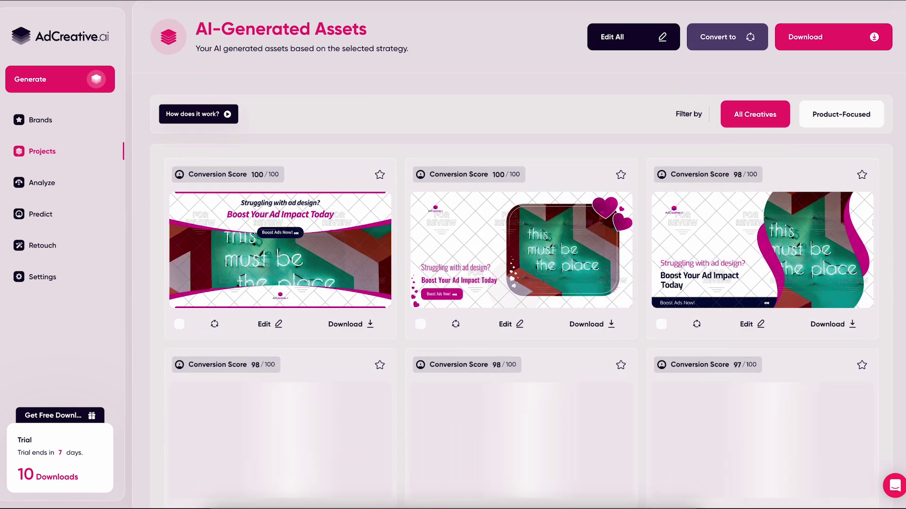
# - Look over the generated creatives and reopen the campaign project from the project list
pyautogui.scroll(-4, 644, 229)
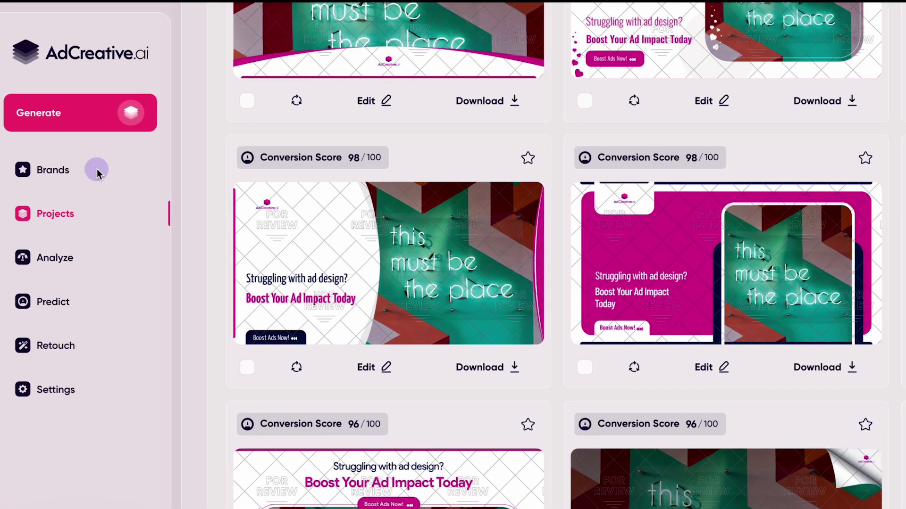
pyautogui.click(72, 213)
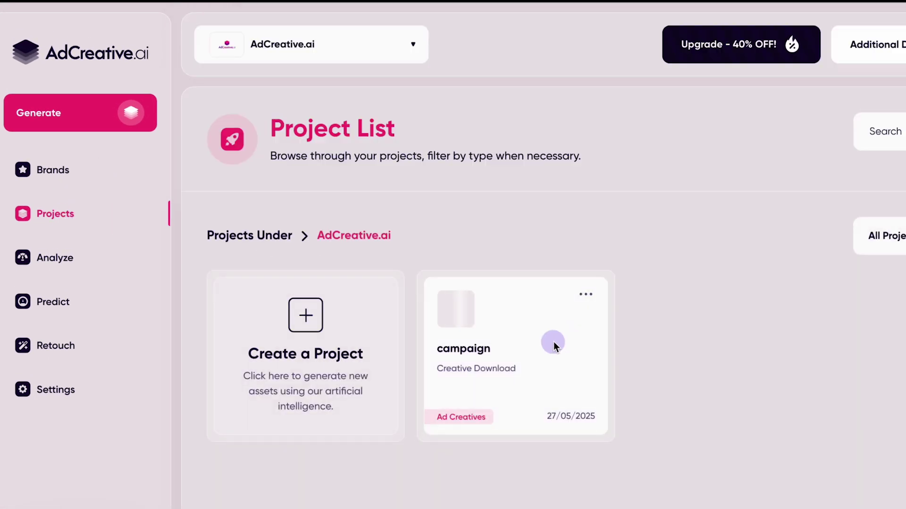
pyautogui.click(550, 343)
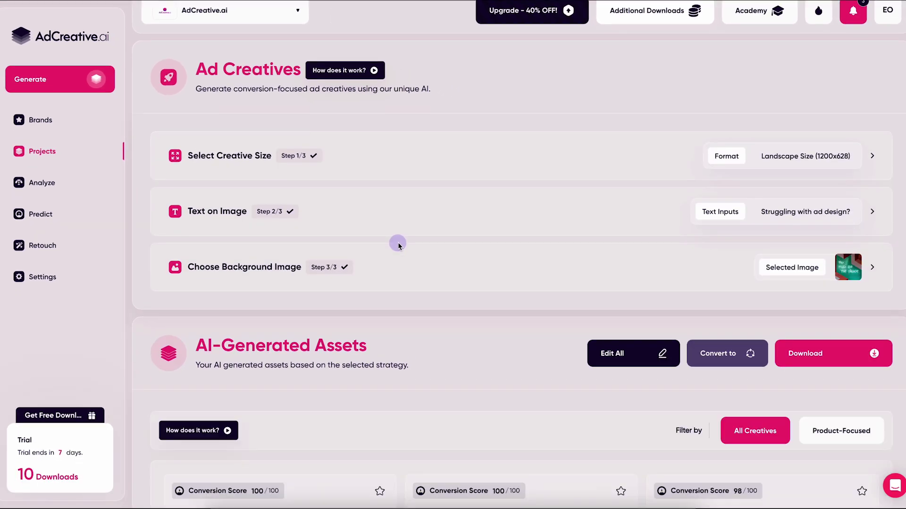
# - Open the magenta creative with the rounded photo frame and white logo tab in the Creative Studio Editor
pyautogui.scroll(-4, 398, 246)
pyautogui.scroll(-8, 398, 246)
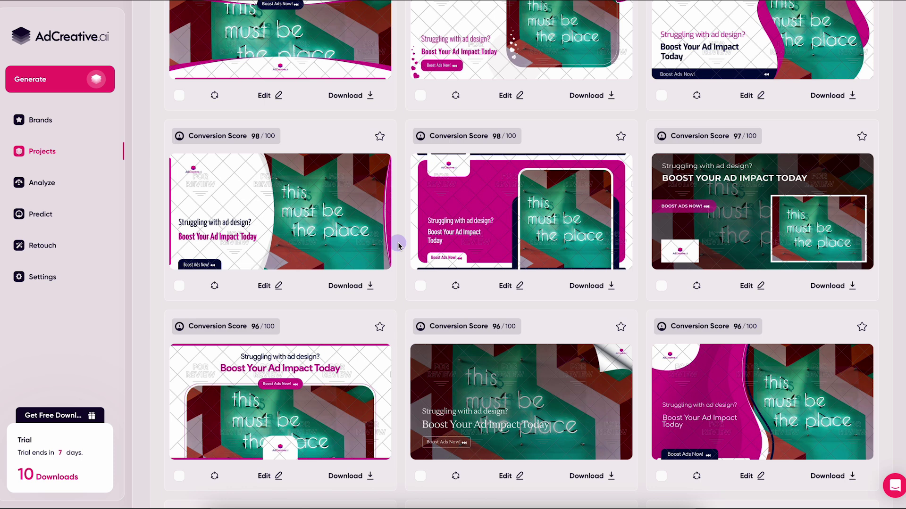
pyautogui.scroll(-1, 398, 241)
pyautogui.click(514, 258)
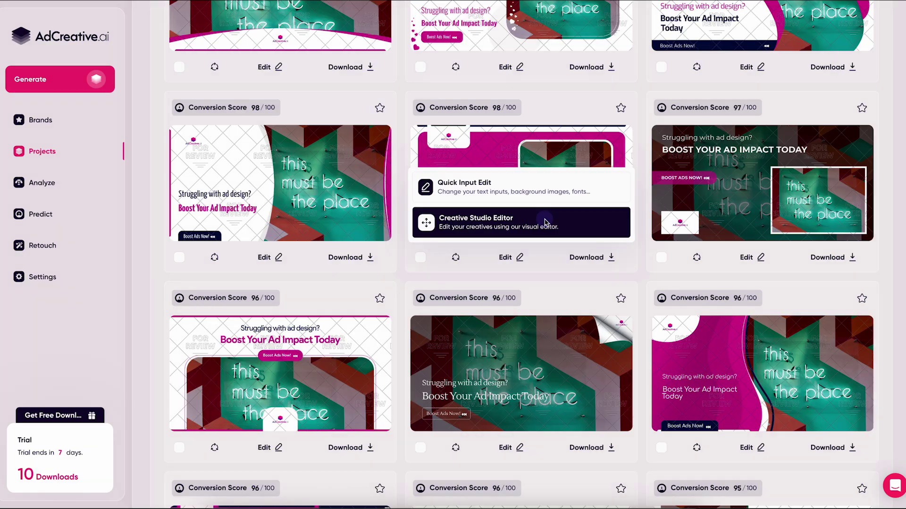
pyautogui.click(544, 222)
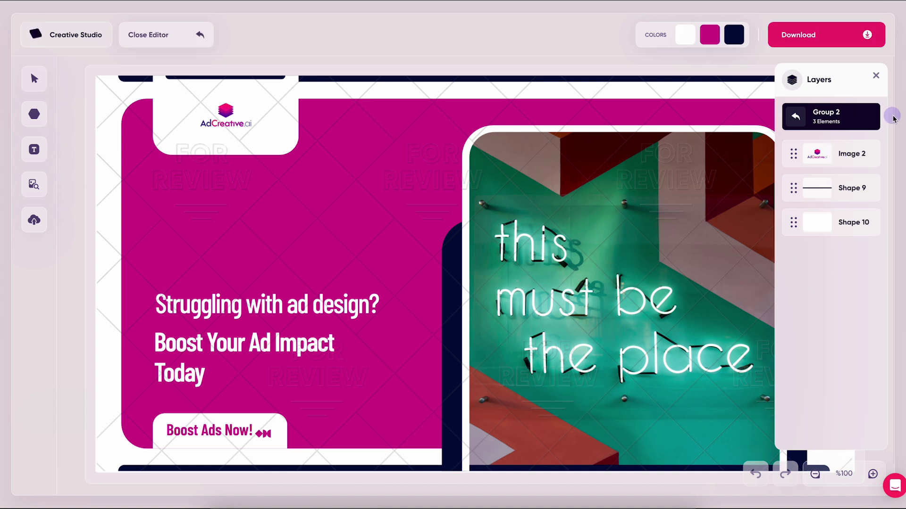
# - Change the fill of Shape 9, the thin bar above the logo, to 00FFBE and close the editor
pyautogui.click(844, 149)
pyautogui.click(849, 185)
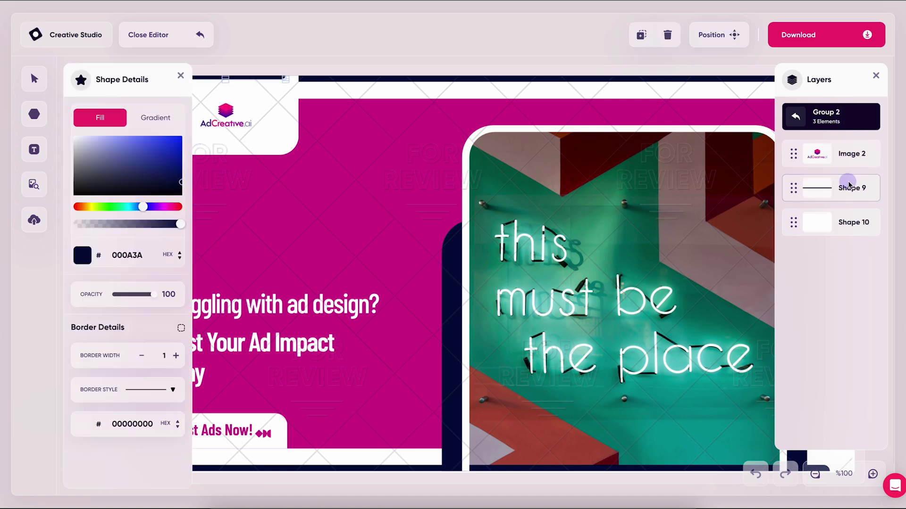
pyautogui.click(164, 357)
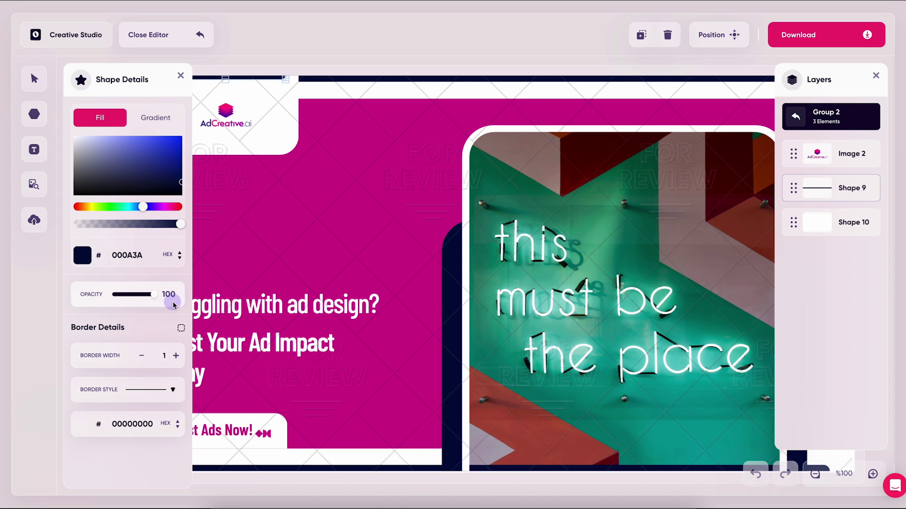
pyautogui.moveTo(143, 206); pyautogui.dragTo(123, 207)
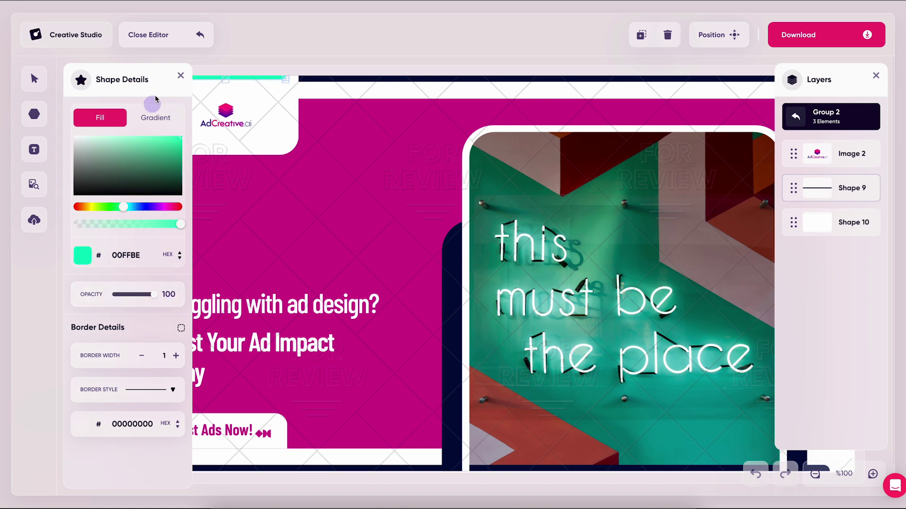
pyautogui.click(166, 34)
pyautogui.click(169, 63)
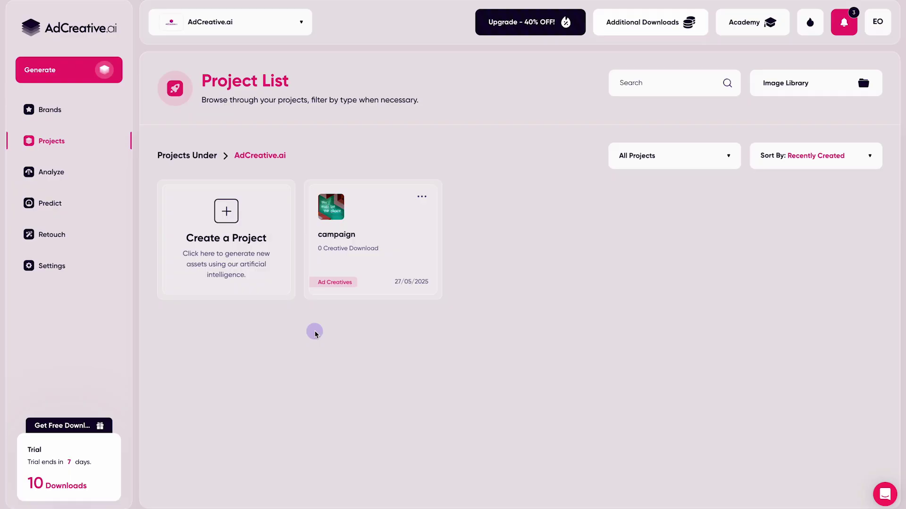
# - Start a Product Videos project with the Portrait Video 3:5 ratio and continue to the product photo
pyautogui.click(62, 70)
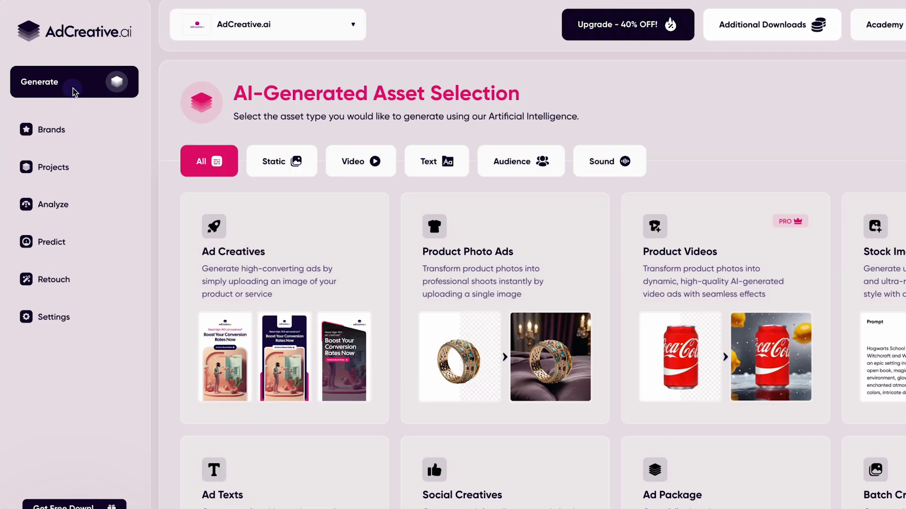
pyautogui.click(687, 238)
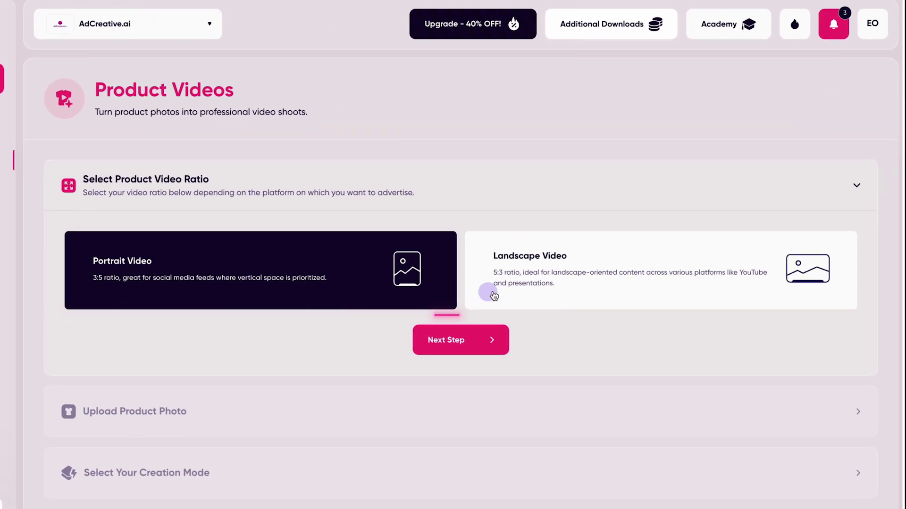
pyautogui.click(538, 296)
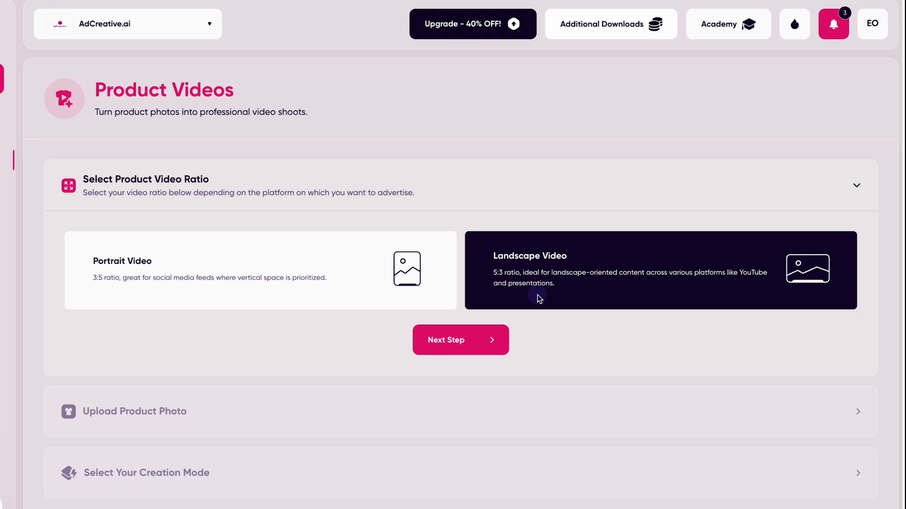
pyautogui.click(355, 282)
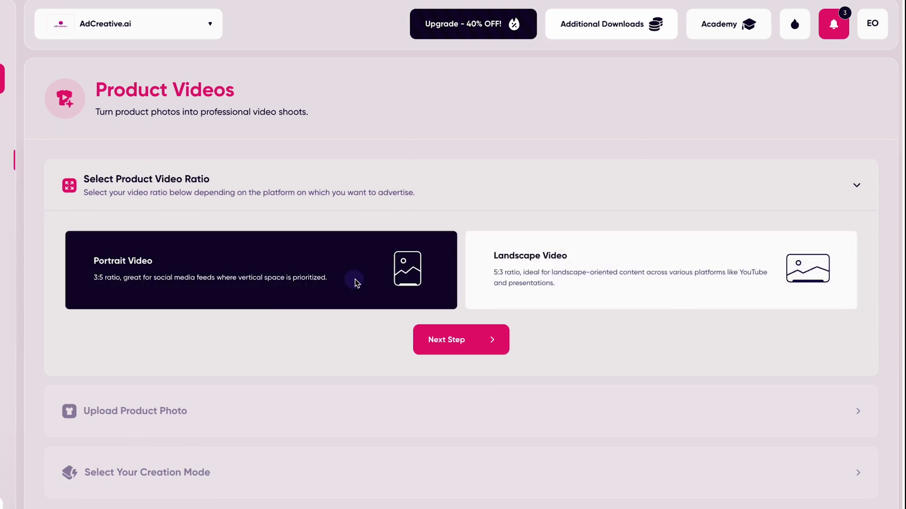
pyautogui.click(480, 341)
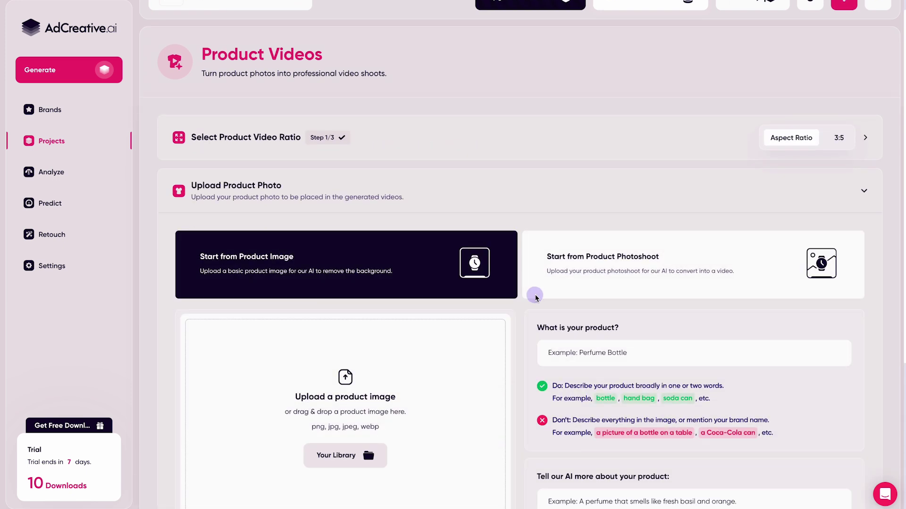
# - Upload the silver beverage can photo to the library and use it as the product image
pyautogui.scroll(-3, 535, 297)
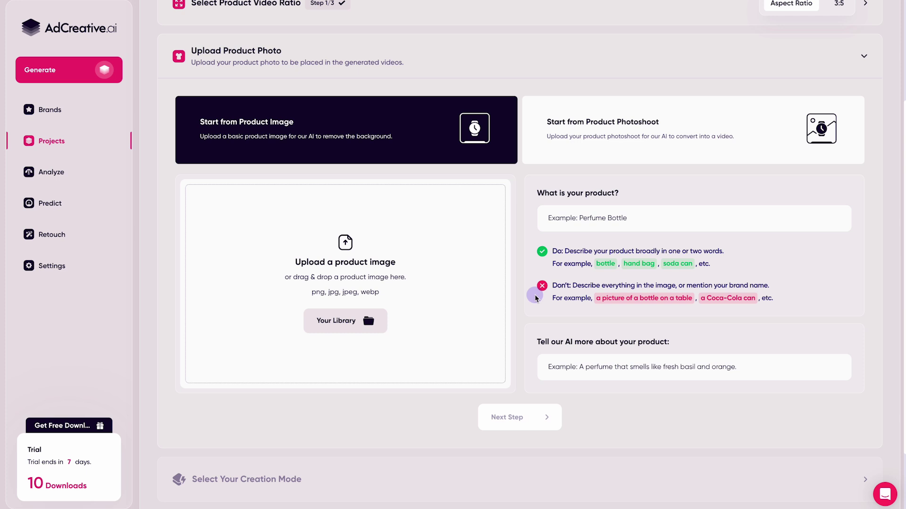
pyautogui.click(354, 325)
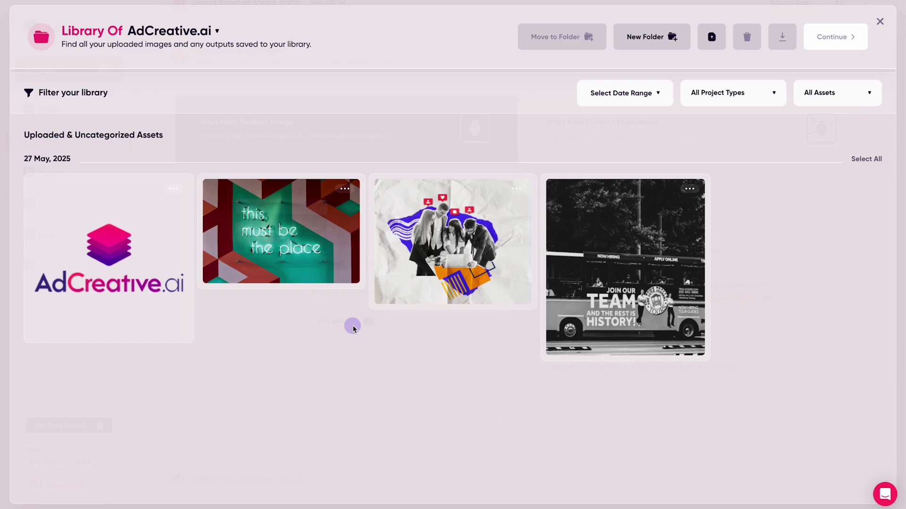
pyautogui.click(711, 37)
pyautogui.doubleClick(381, 196)
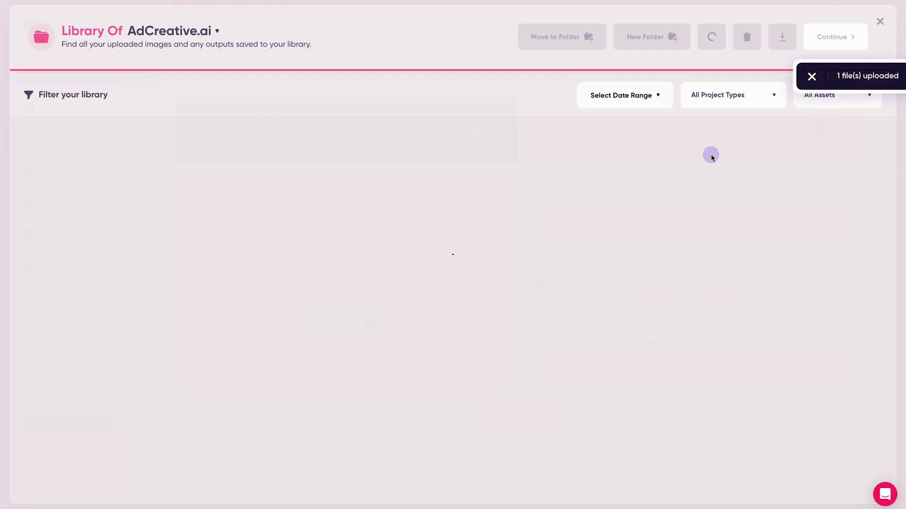
pyautogui.click(59, 275)
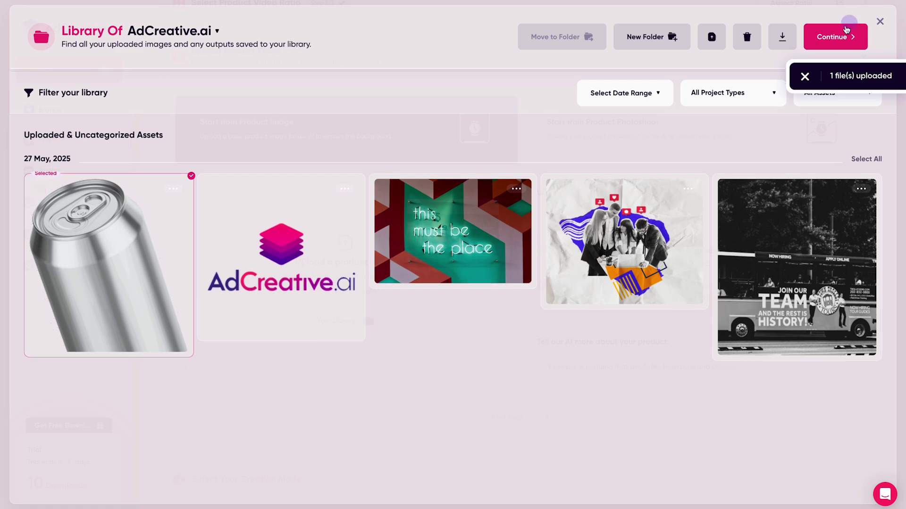
pyautogui.click(836, 33)
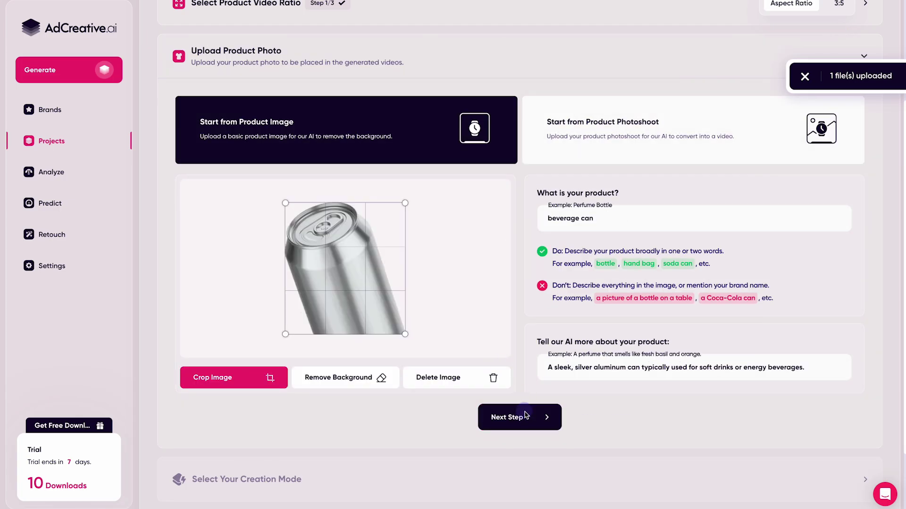
# - Try starting from a product photoshoot with the same can photo from the library, and return to starting from the product image
pyautogui.click(608, 143)
pyautogui.click(519, 301)
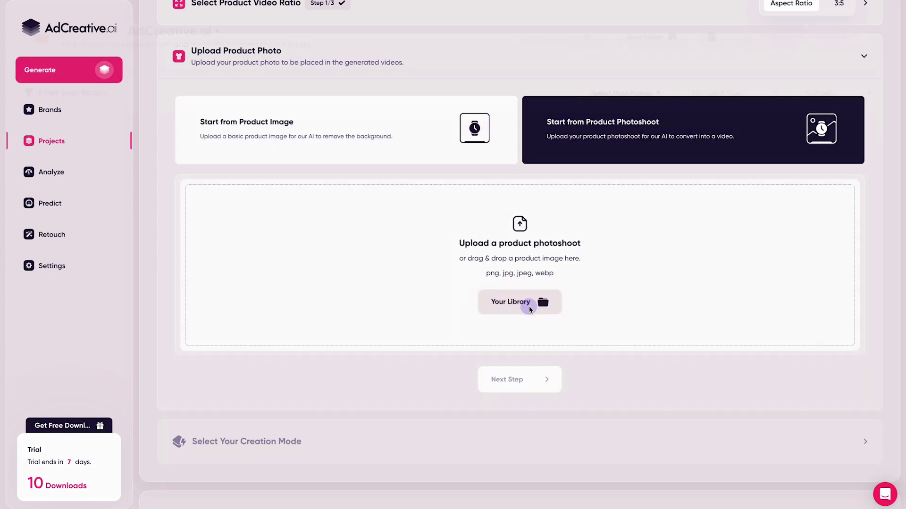
pyautogui.click(110, 305)
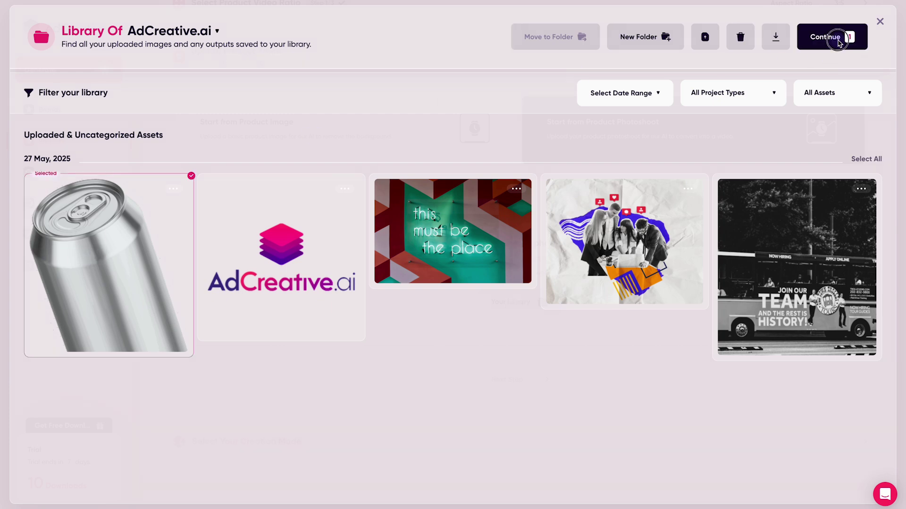
pyautogui.click(831, 37)
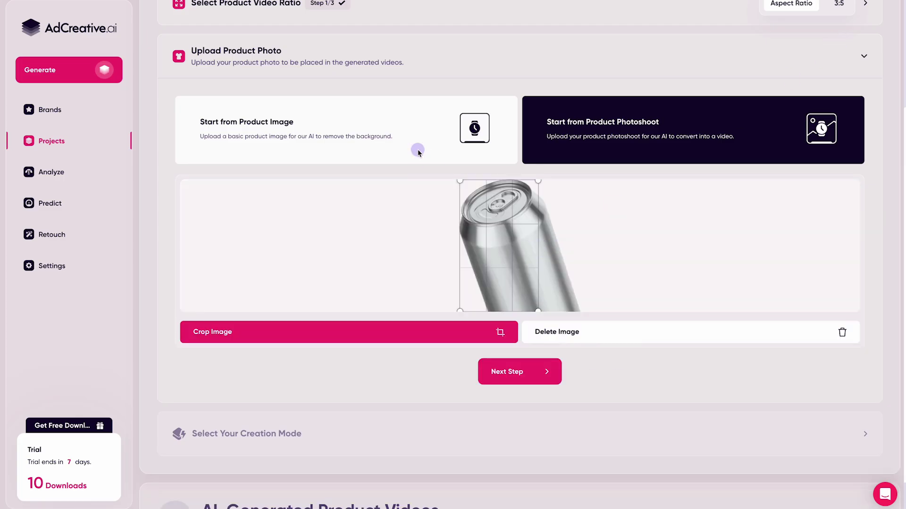
pyautogui.click(416, 147)
# - Continue to the creation mode choice and select Custom Prompting for the product video
pyautogui.click(526, 418)
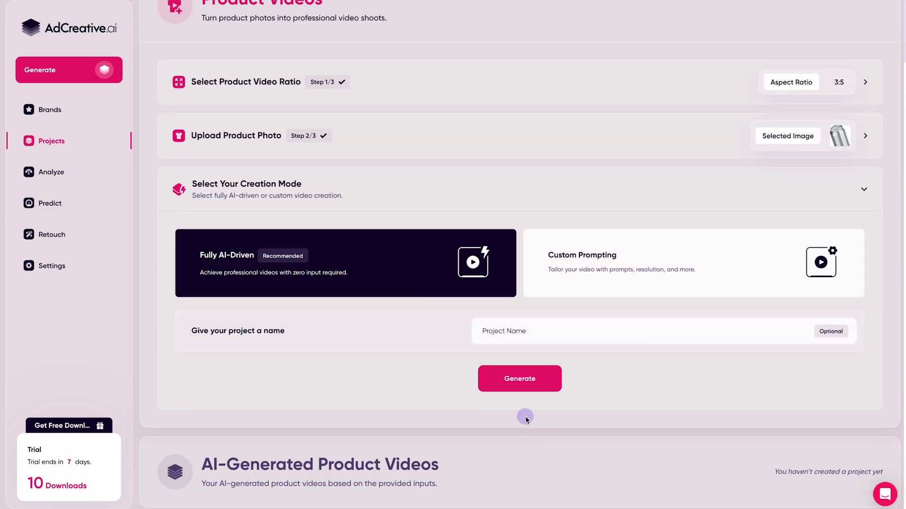
pyautogui.click(340, 276)
pyautogui.click(599, 277)
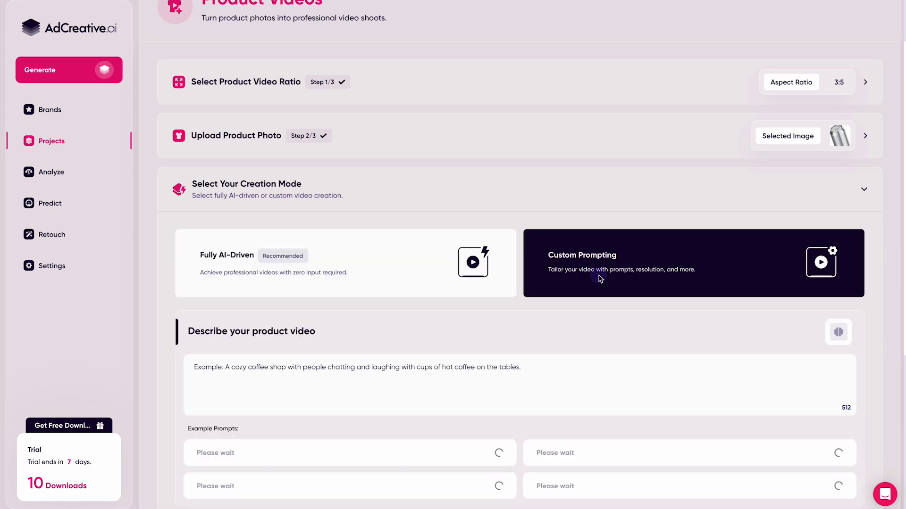
# - Describe the product video with the prompt "Generate a 10-second product video showcasing a sleek, chilled soda can."
pyautogui.scroll(-3, 599, 279)
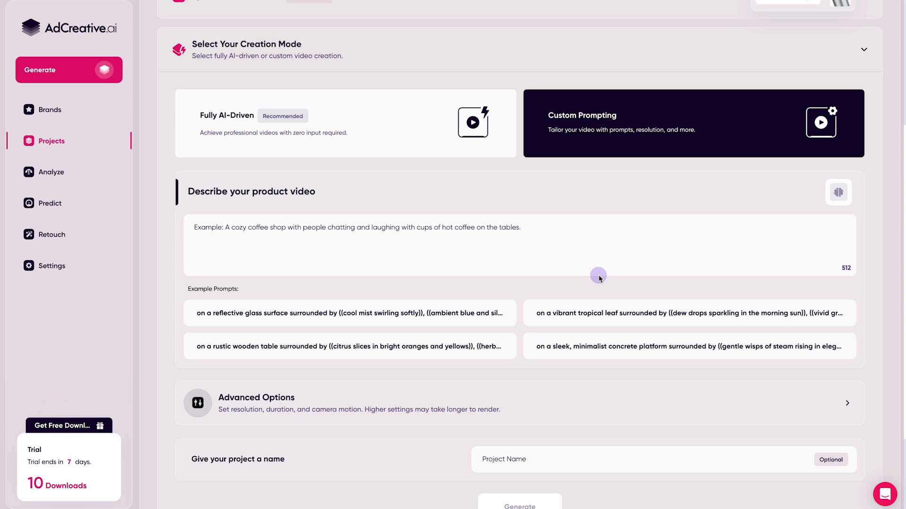
pyautogui.click(451, 243)
pyautogui.write('Generate a 1')
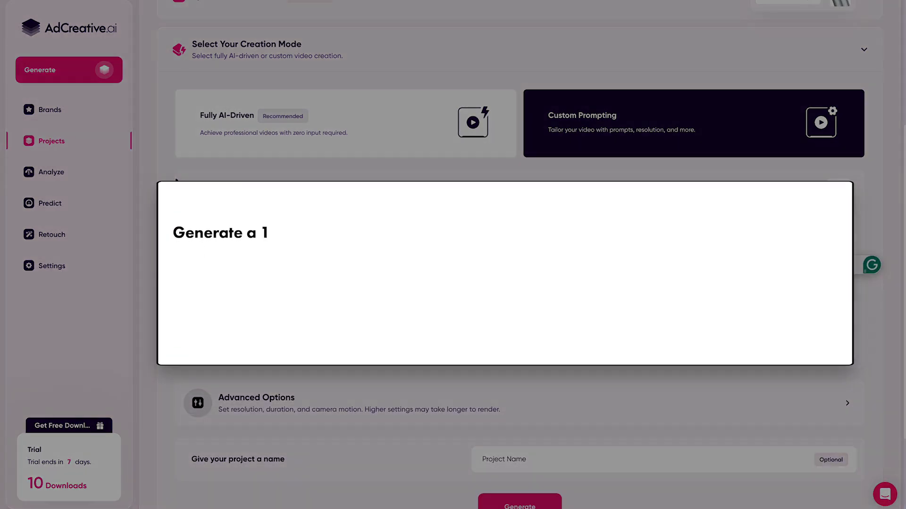
pyautogui.write('0-second product video showcasing a sleek, chilled soda can.')
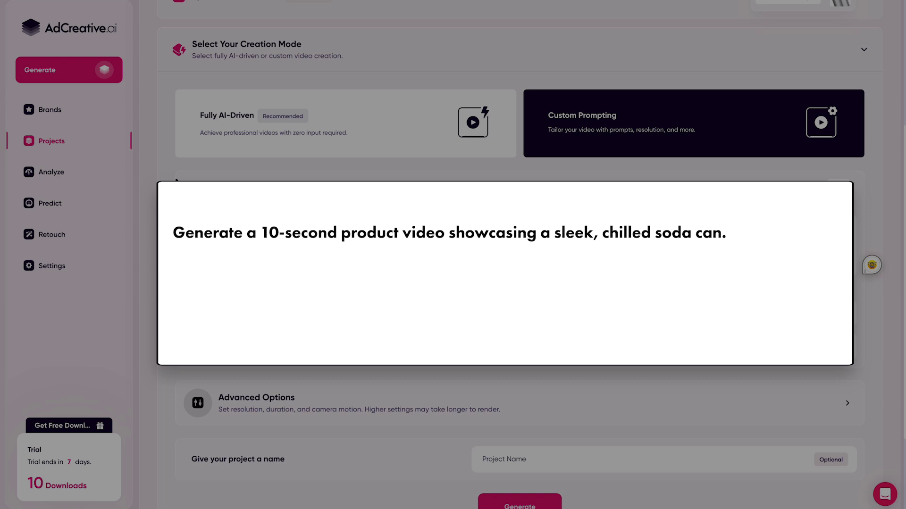
# - Extend the video prompt with a condensation close-up opening, dynamic can rotation with rising bubbles, quick branding cuts, and a 'pop' ending on a vibrant, misty surface
pyautogui.write(' The video should open with a')
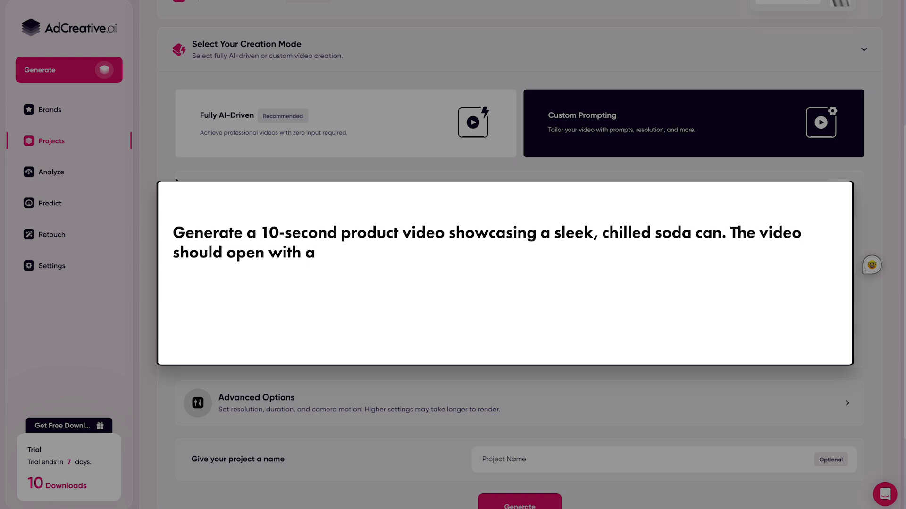
pyautogui.write(' close-up shot of condensation forming, transition')
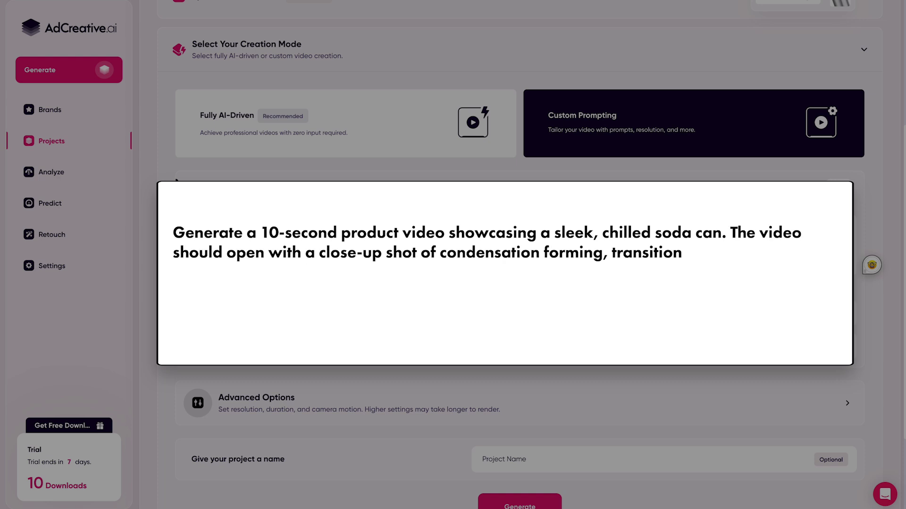
pyautogui.write('ing to a dynamic rotation of the can with subtle, ef')
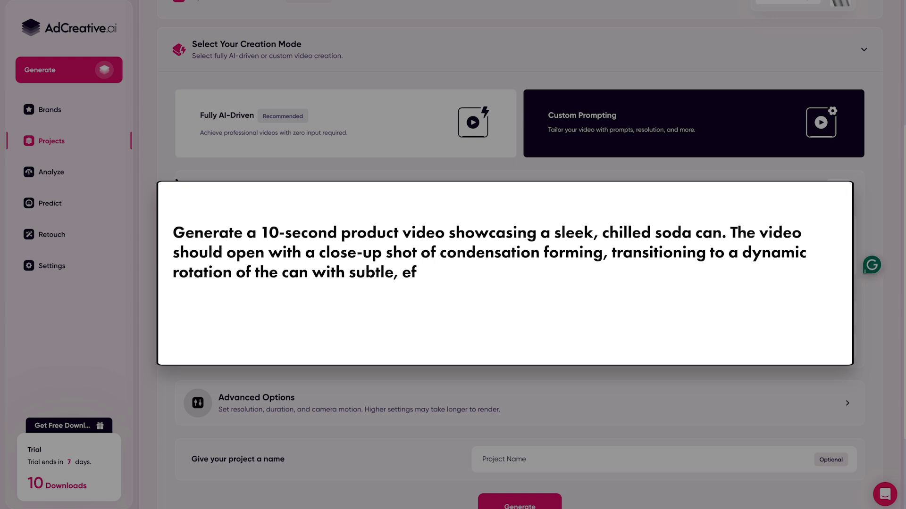
pyautogui.write('fervescent bubbles rising in the background.')
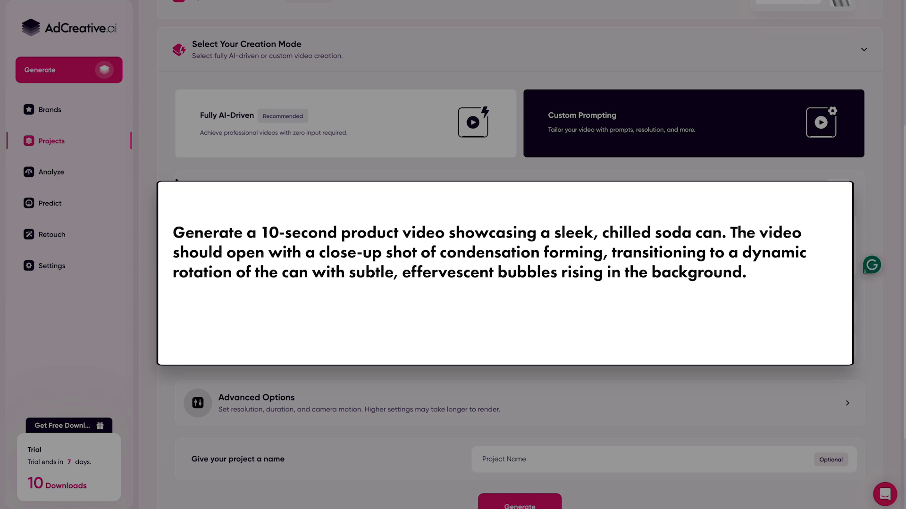
pyautogui.write(' Incorporate quick, ap')
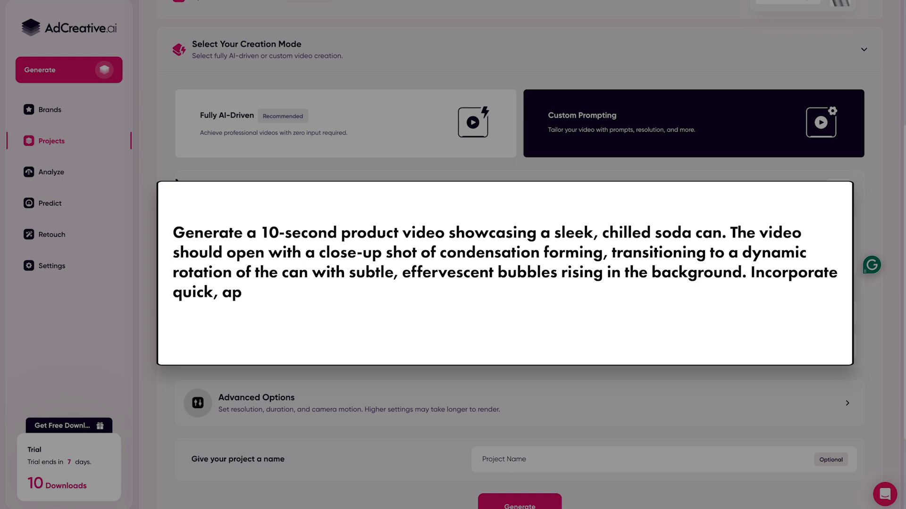
pyautogui.write('pealing cuts highlighting the branding.')
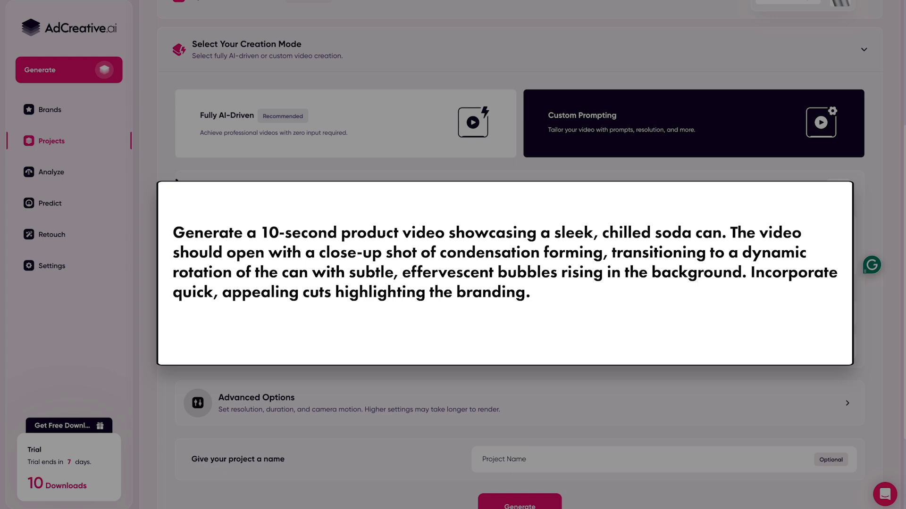
pyautogui.write(" Conclude with a satisfying 'pop' soun")
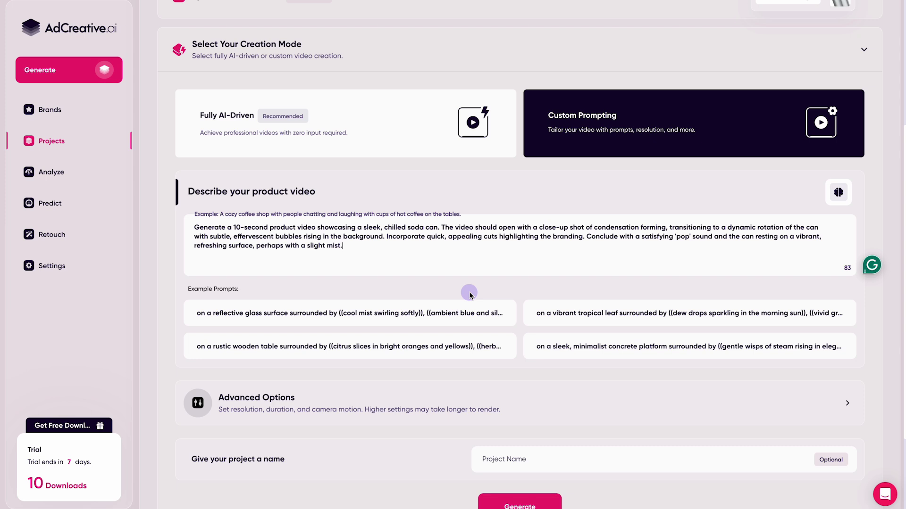
# - Expand the advanced video options and review the available resolution, video length and camera motion choices
pyautogui.scroll(-2, 469, 295)
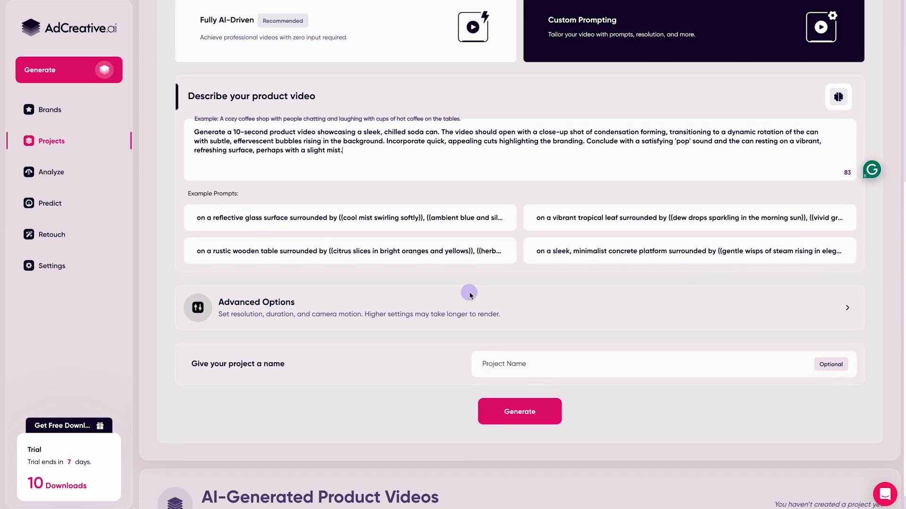
pyautogui.click(469, 295)
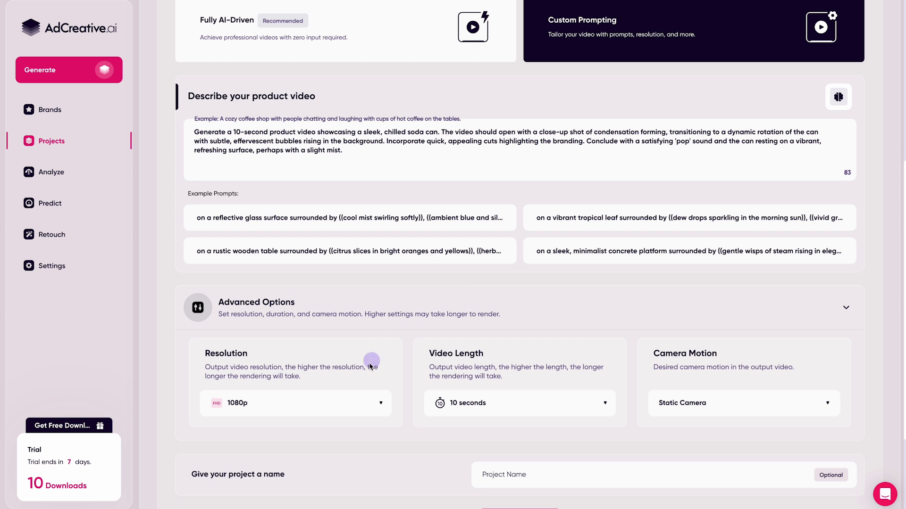
pyautogui.click(352, 403)
pyautogui.click(352, 403)
pyautogui.click(506, 402)
pyautogui.click(506, 401)
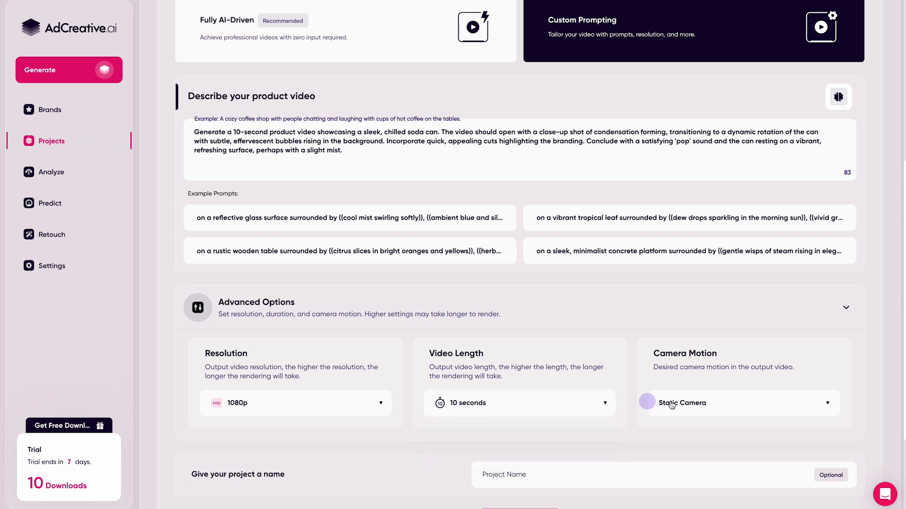
pyautogui.click(708, 403)
pyautogui.click(723, 402)
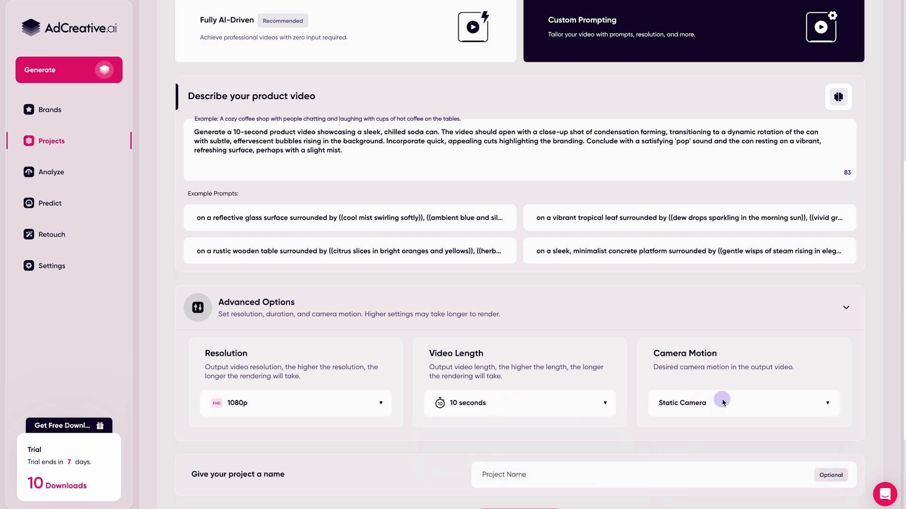
# - Name the project "ad" and generate the product videos
pyautogui.scroll(-2, 635, 348)
pyautogui.click(581, 376)
pyautogui.write('ad')
pyautogui.click(530, 426)
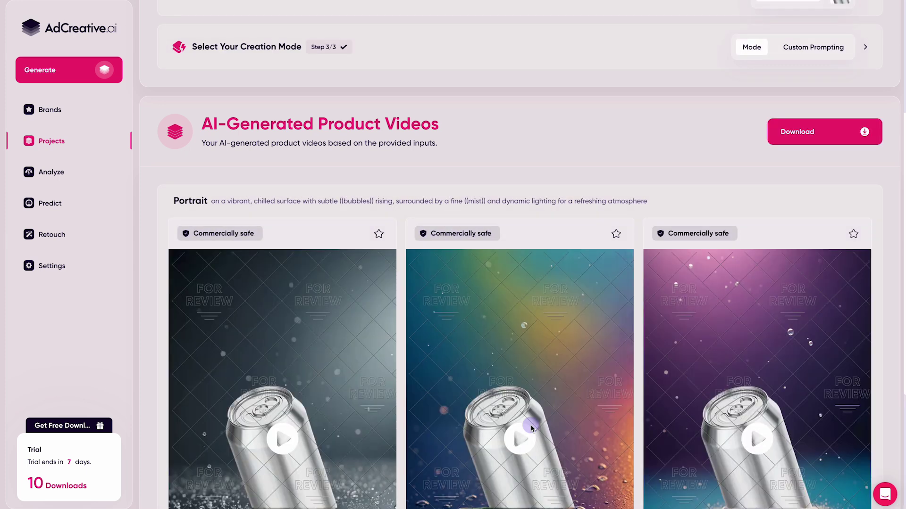
# - Preview the first generated portrait video of the can on the dark grey background
pyautogui.scroll(-3, 531, 428)
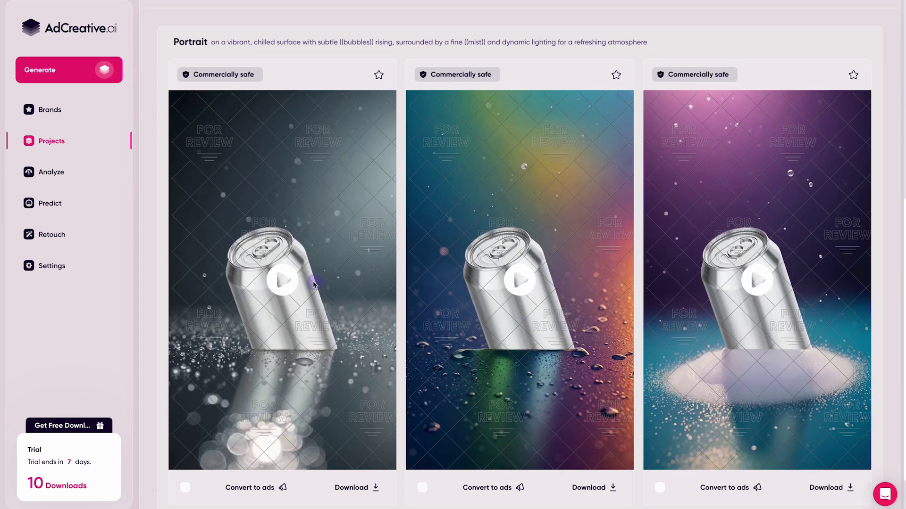
pyautogui.click(314, 284)
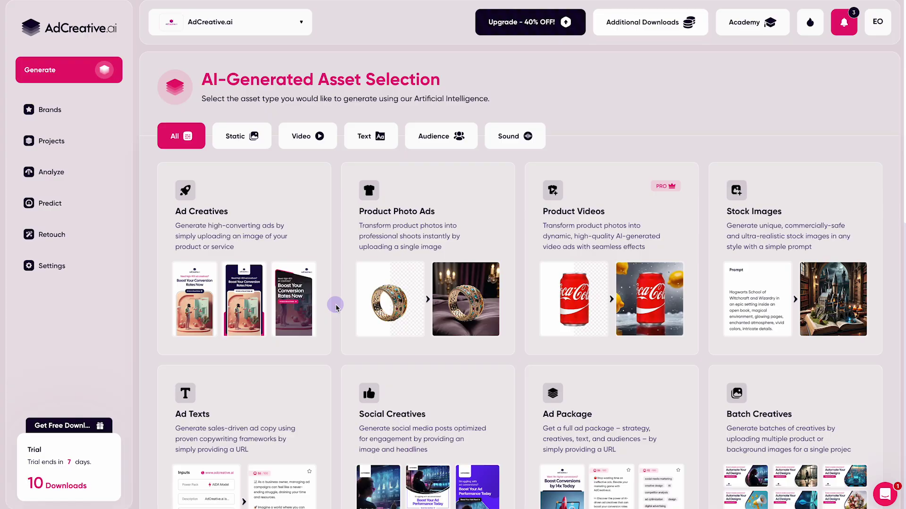
# - Open the Competitor Insights analysis and generate a competitor report for the website adcreative.ai
pyautogui.click(67, 171)
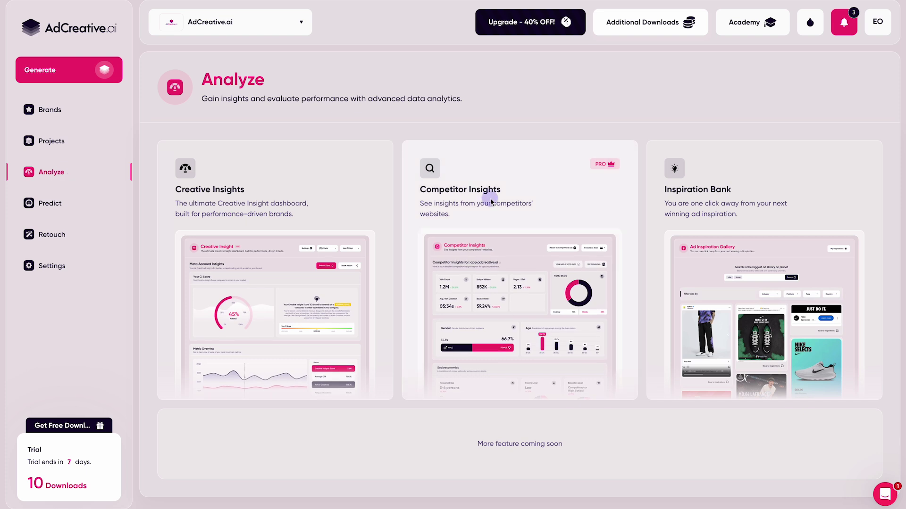
pyautogui.click(492, 202)
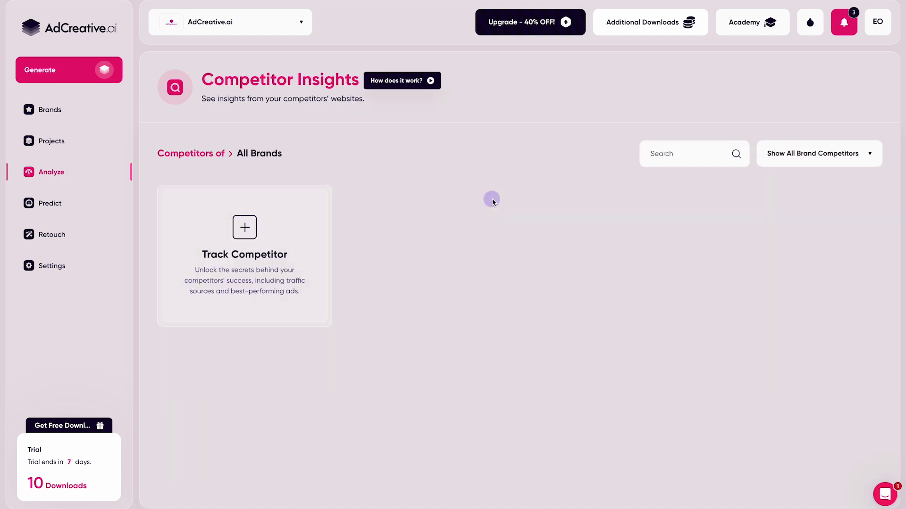
pyautogui.click(289, 270)
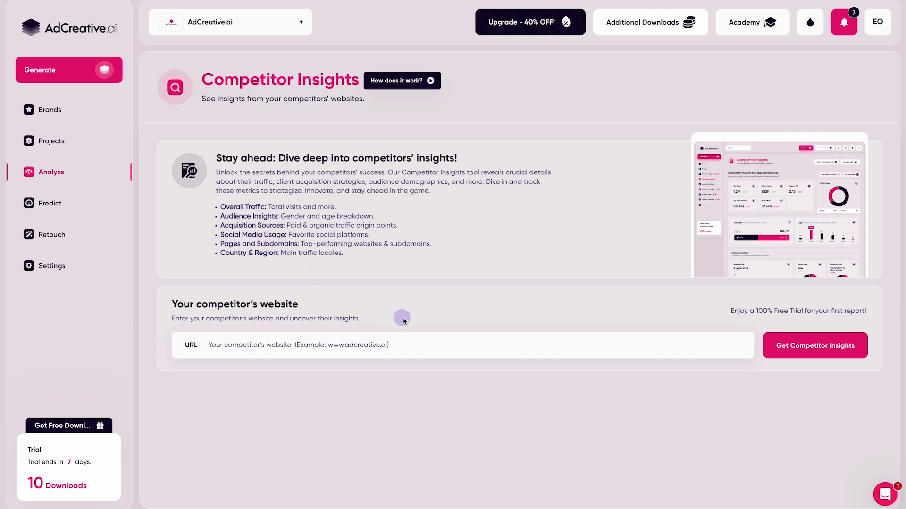
pyautogui.click(418, 348)
pyautogui.write('adcreative.ai')
pyautogui.click(830, 351)
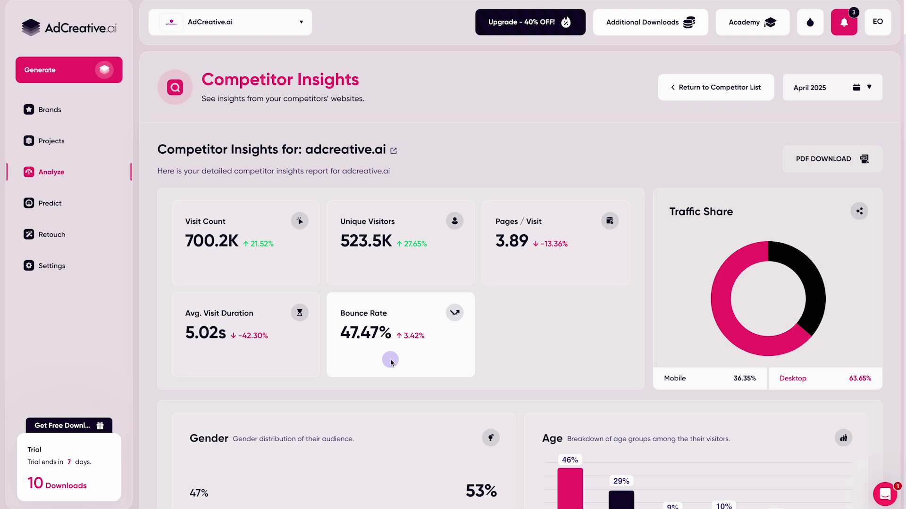
# - Examine the report's traffic share by device, gender and age distribution, and socioeconomic breakdown of visitors
pyautogui.moveTo(742, 338)
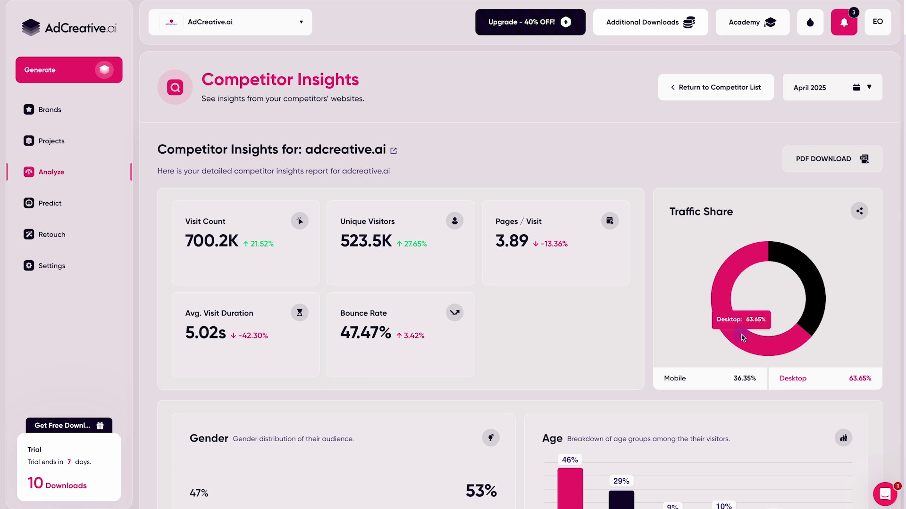
pyautogui.scroll(-5, 742, 338)
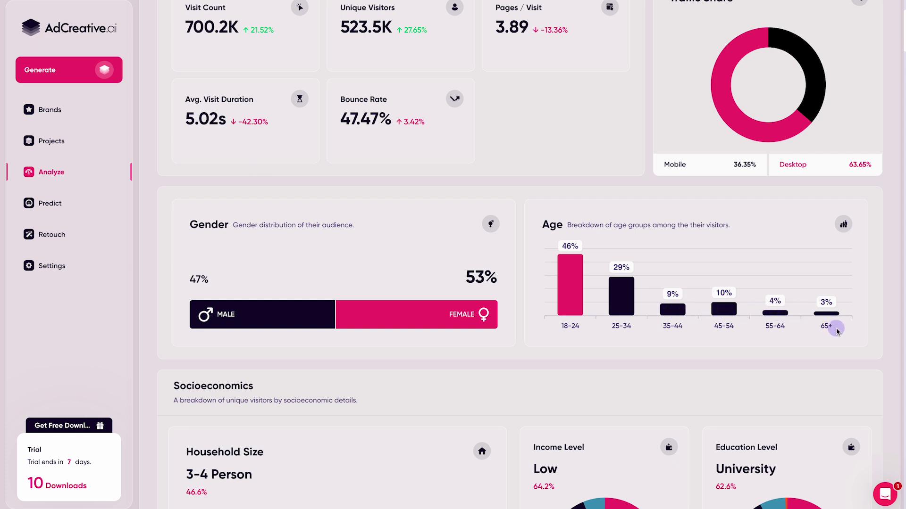
pyautogui.scroll(-3, 538, 366)
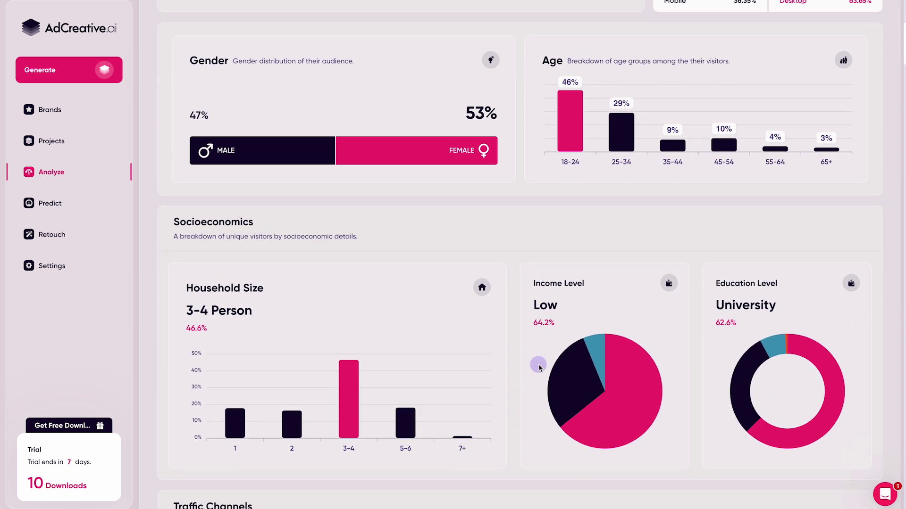
pyautogui.scroll(-1, 540, 366)
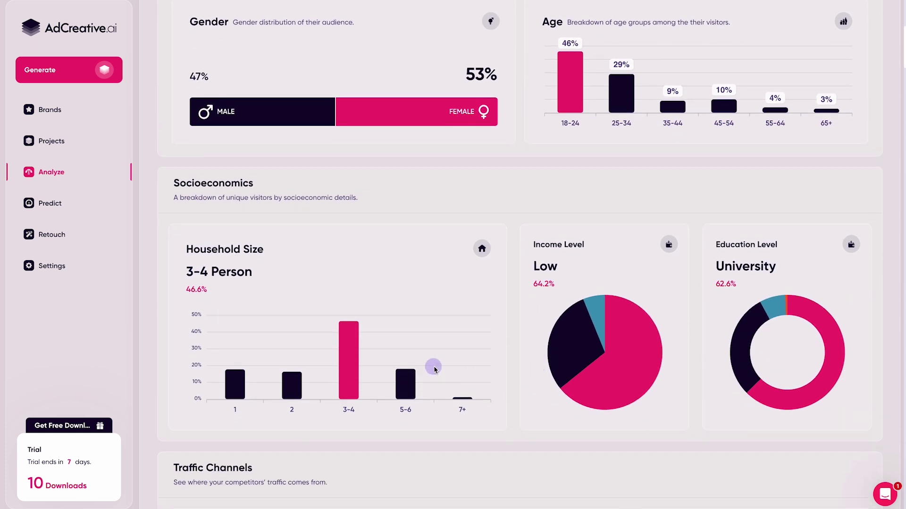
pyautogui.moveTo(740, 359)
pyautogui.scroll(-5, 740, 360)
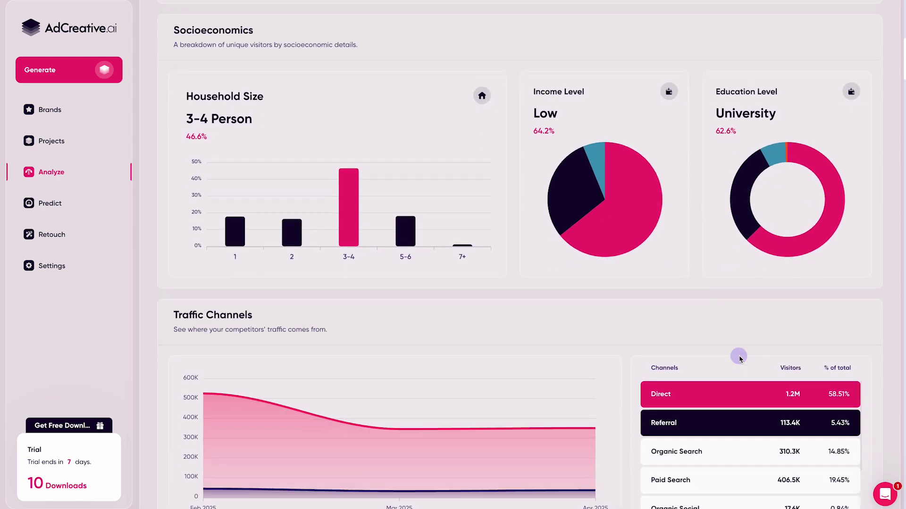
# - Examine the report's traffic channels, traffic journey, social media usage, top pages, and the visitor map by country
pyautogui.scroll(-3, 740, 359)
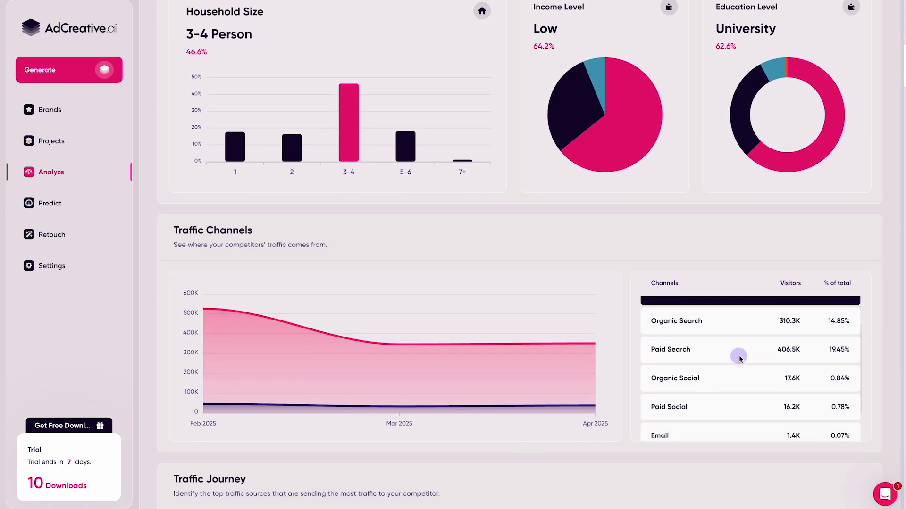
pyautogui.scroll(-3, 740, 358)
pyautogui.scroll(-4, 739, 358)
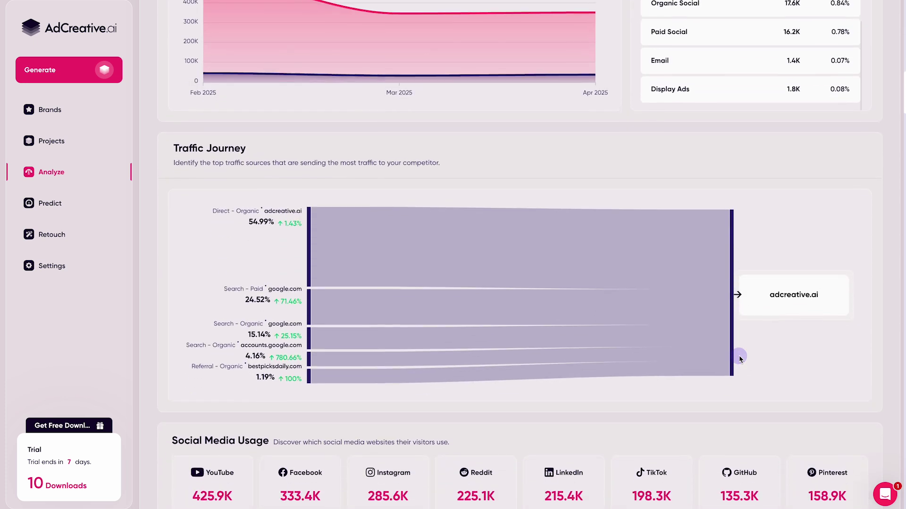
pyautogui.scroll(-2, 739, 358)
pyautogui.scroll(-1, 739, 358)
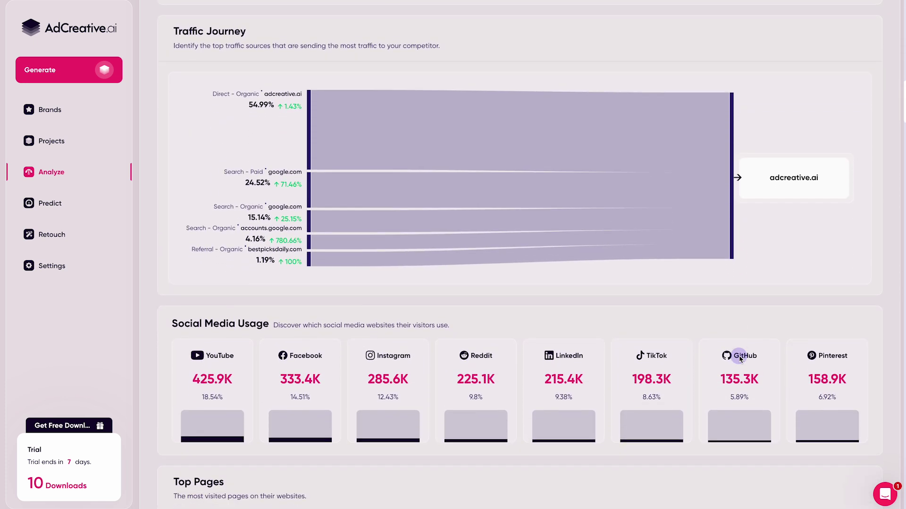
pyautogui.scroll(-6, 800, 383)
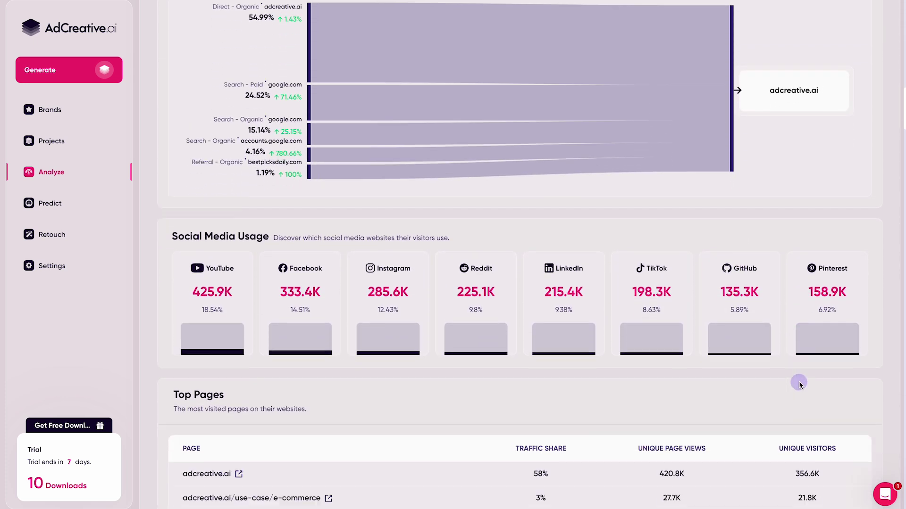
pyautogui.scroll(-5, 798, 382)
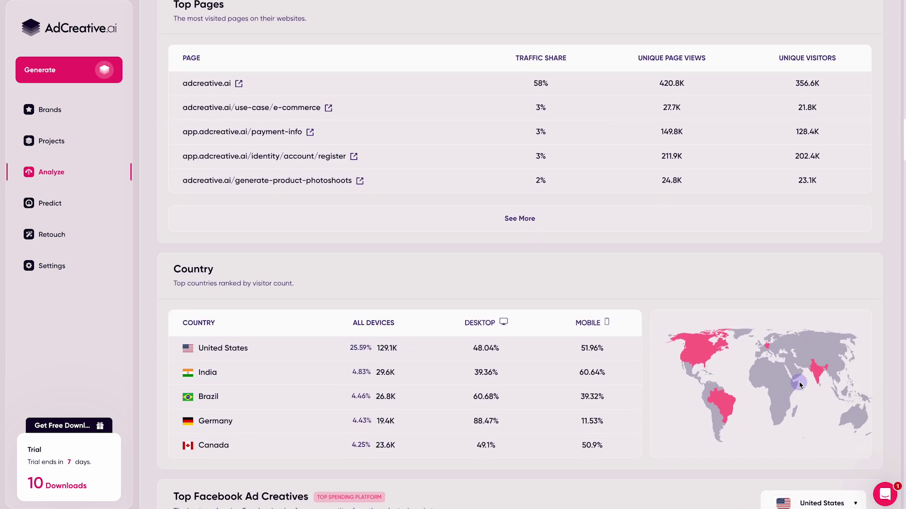
pyautogui.moveTo(699, 300)
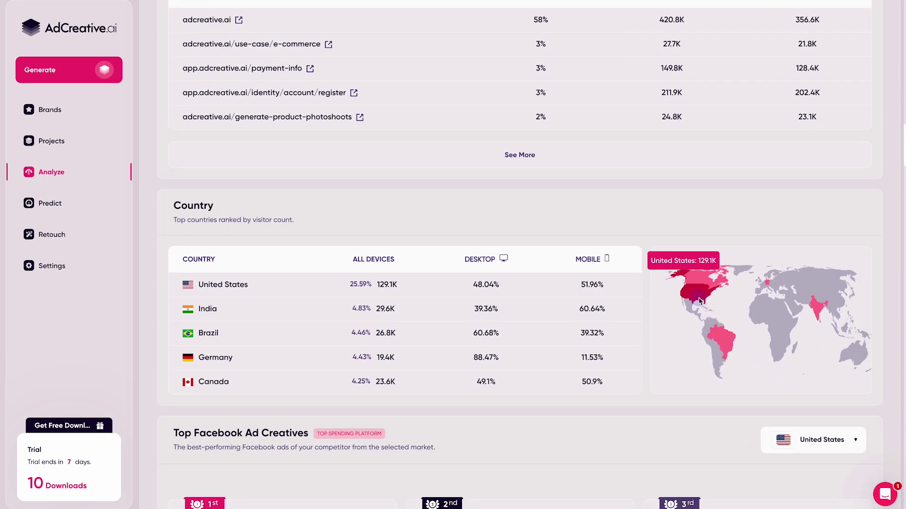
pyautogui.moveTo(818, 307)
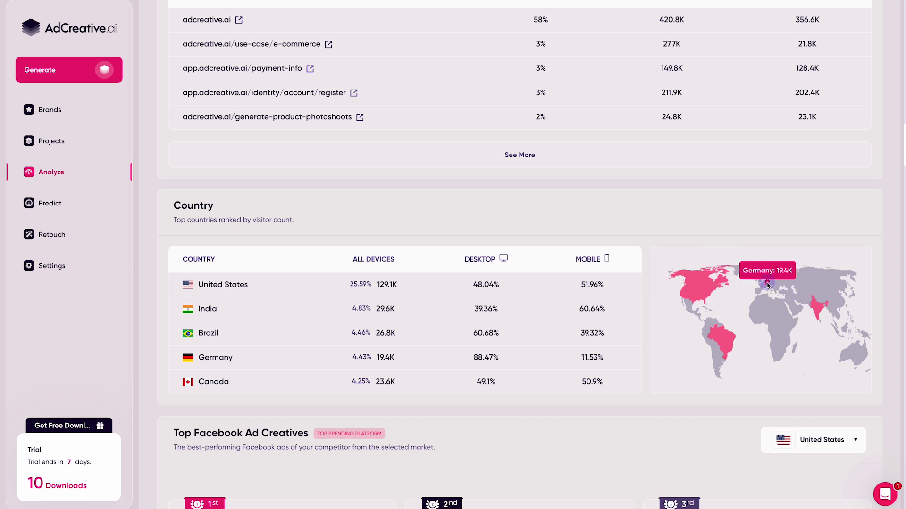
pyautogui.scroll(15, 767, 285)
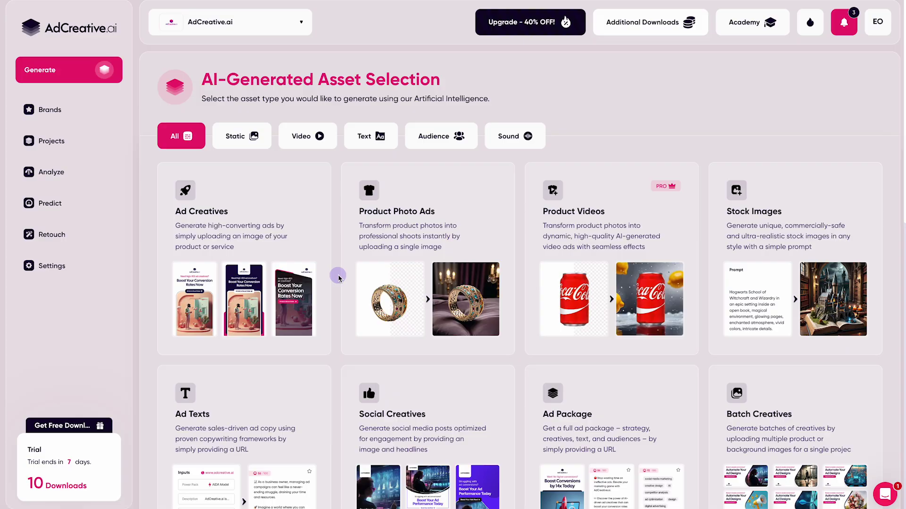
# - Start a new scoring in Creative Scoring AI with Static Ads as the ad type and continue to the platform choice
pyautogui.click(73, 208)
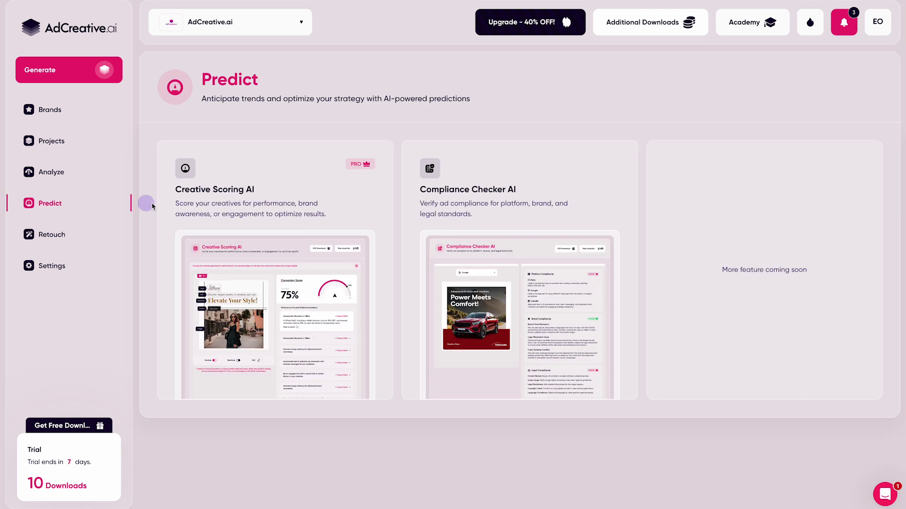
pyautogui.click(295, 226)
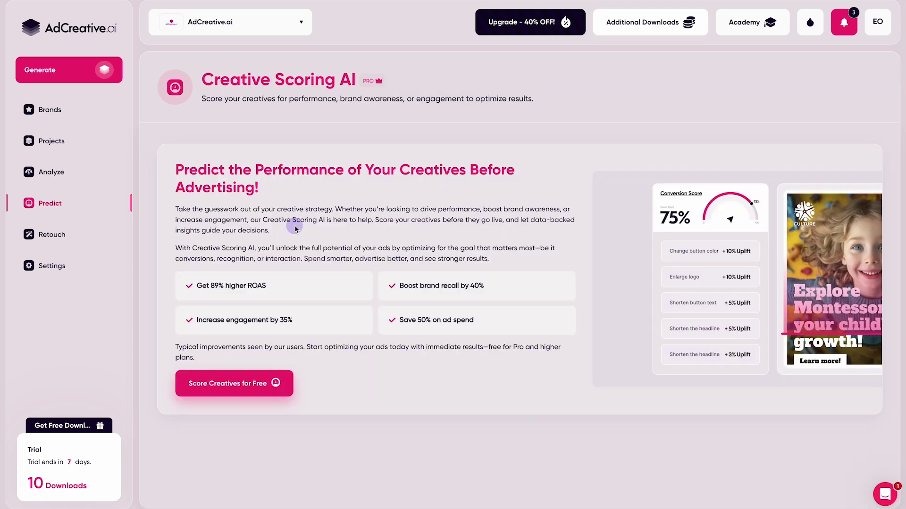
pyautogui.click(252, 382)
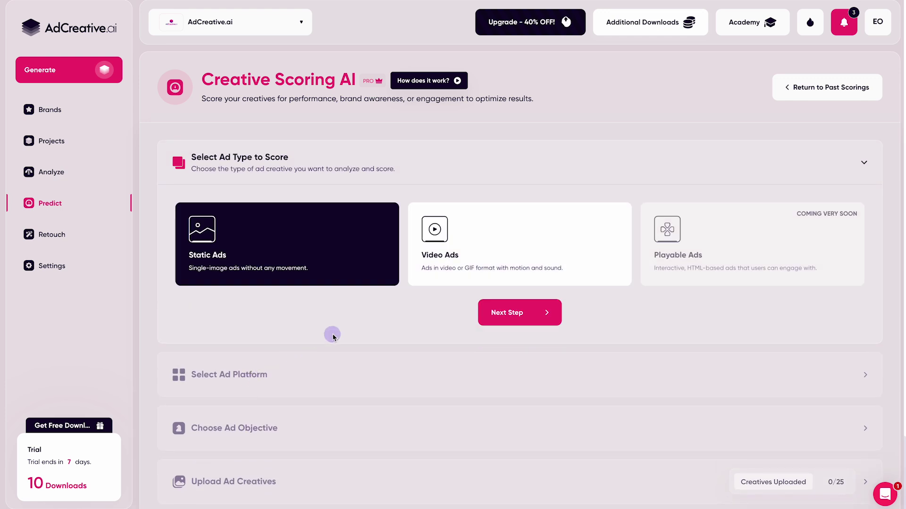
pyautogui.click(505, 323)
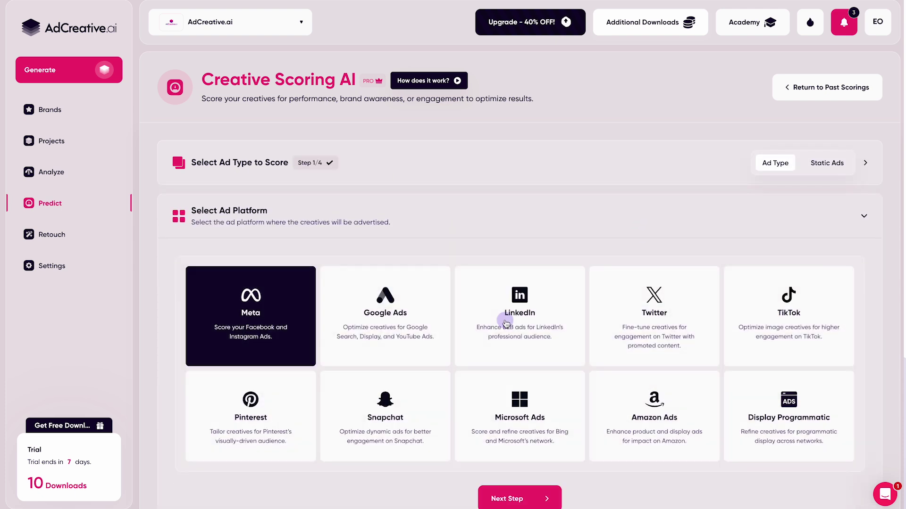
pyautogui.click(276, 322)
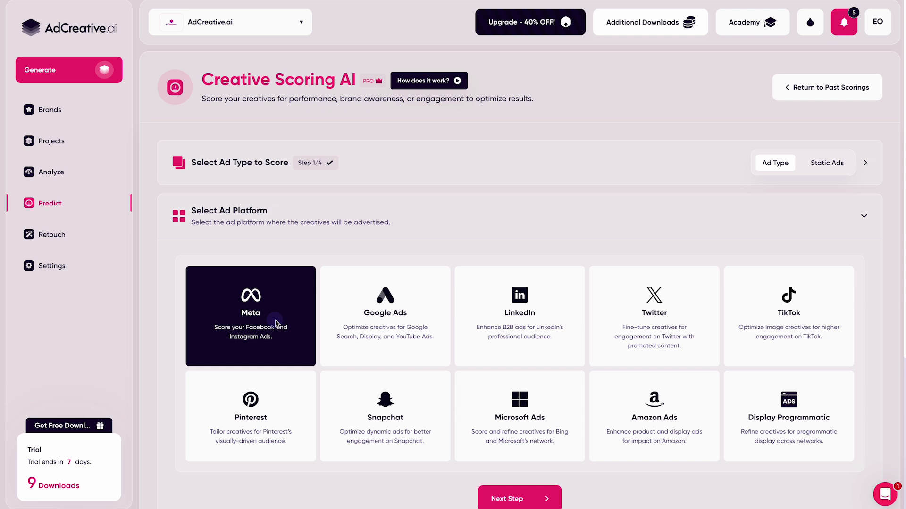
pyautogui.click(505, 499)
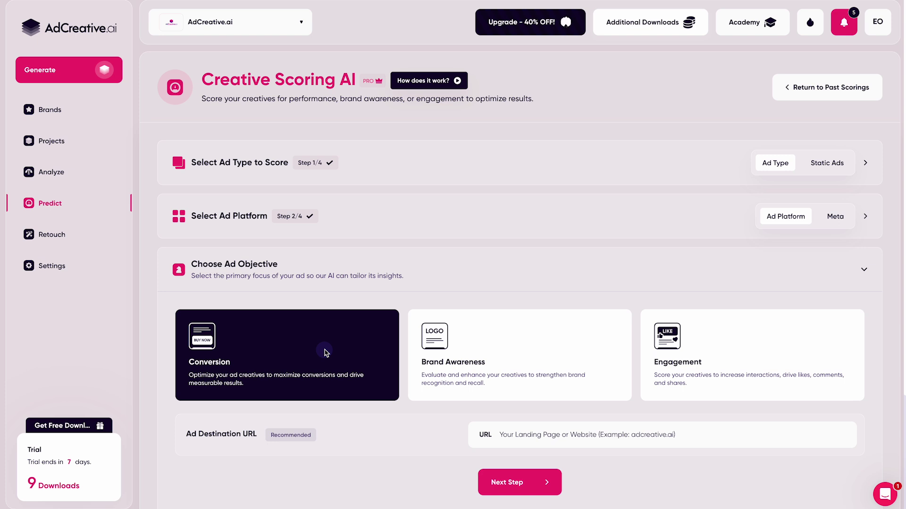
pyautogui.click(552, 440)
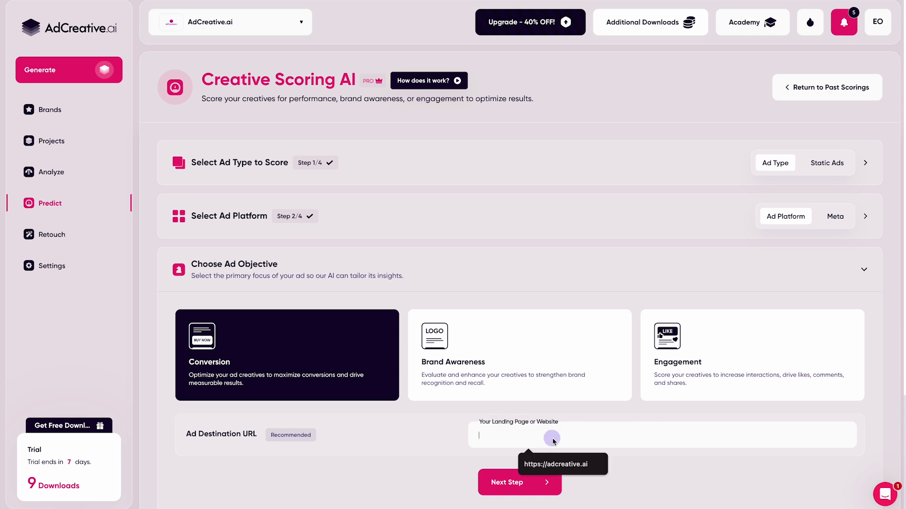
pyautogui.click(561, 465)
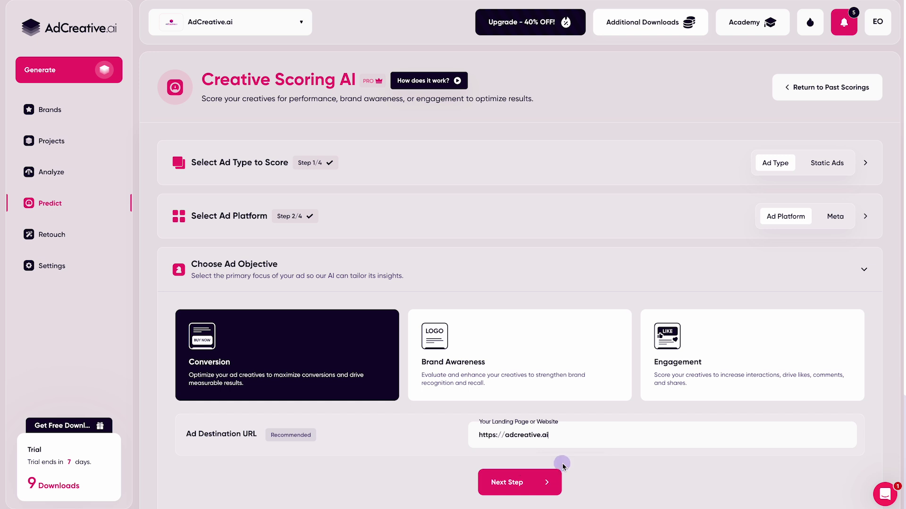
pyautogui.click(538, 482)
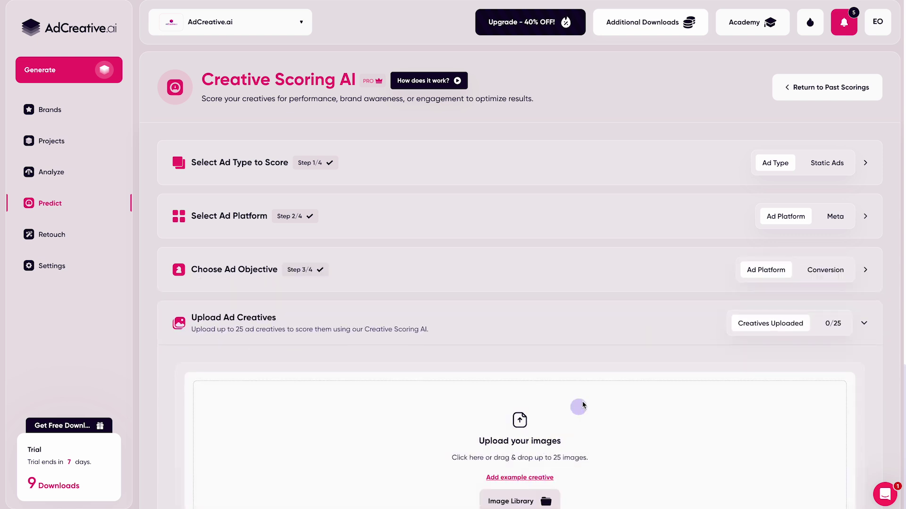
# - Upload the "Boost Ads with AI Impact Today" creative through the image library, add it to the scoring, and score it
pyautogui.scroll(-2, 598, 378)
pyautogui.scroll(-1, 598, 380)
pyautogui.click(529, 367)
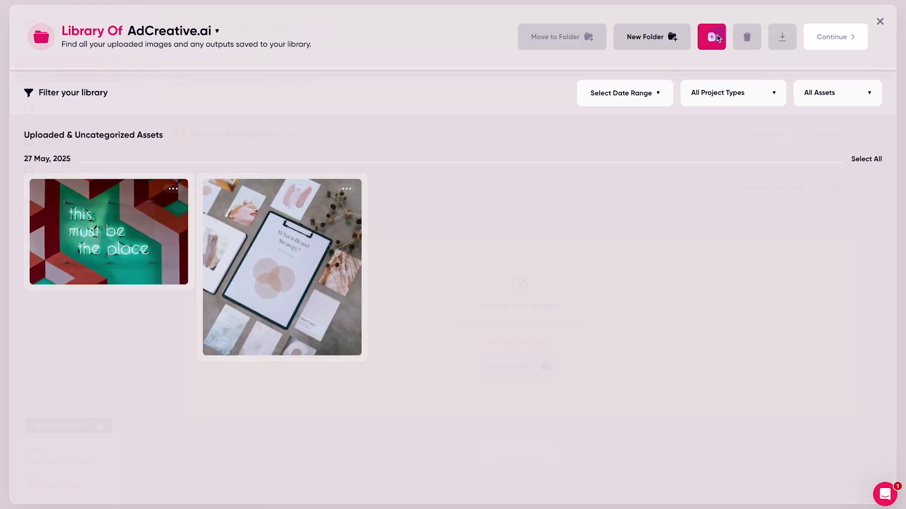
pyautogui.click(713, 38)
pyautogui.doubleClick(414, 196)
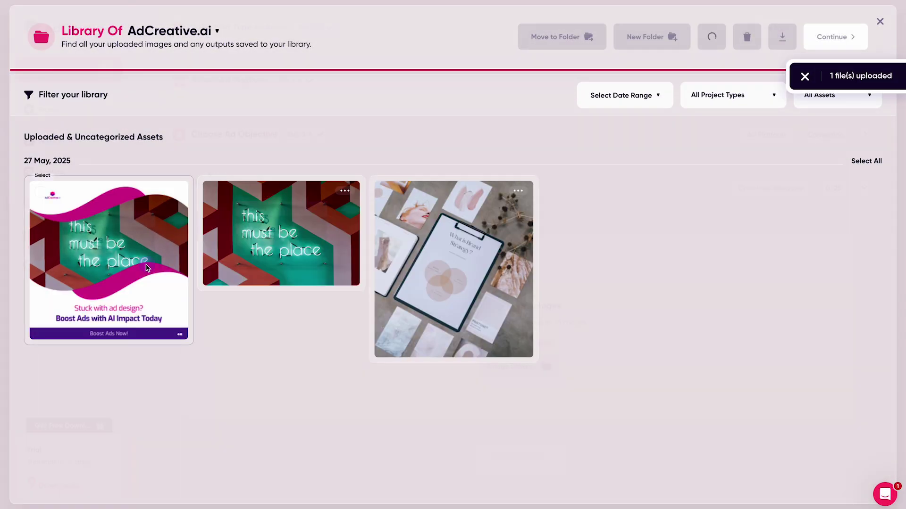
pyautogui.click(832, 36)
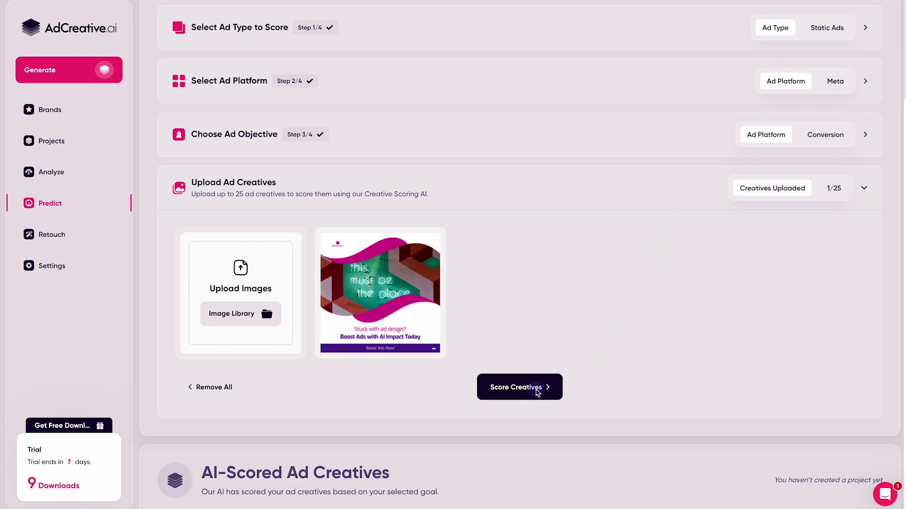
pyautogui.click(536, 391)
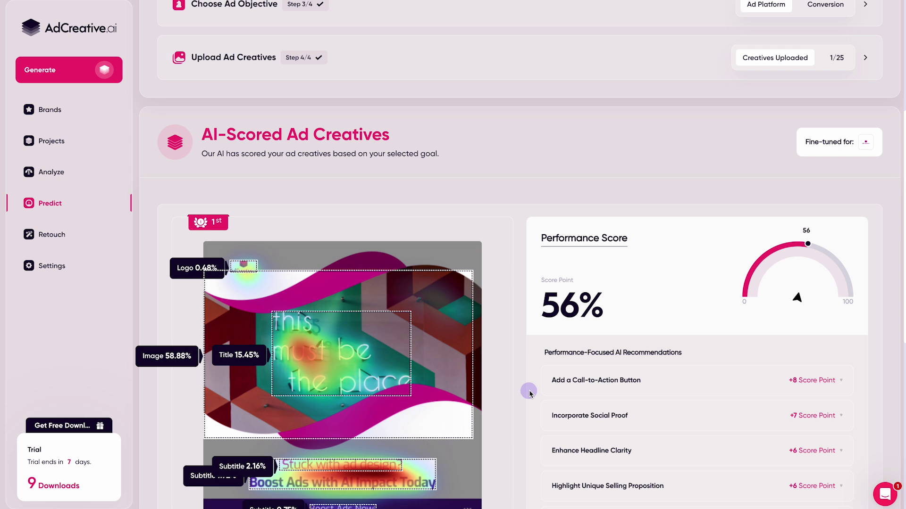
# - Examine the scored creative's attention heatmap, performance score, and performance-focused AI recommendations
pyautogui.scroll(-3, 529, 393)
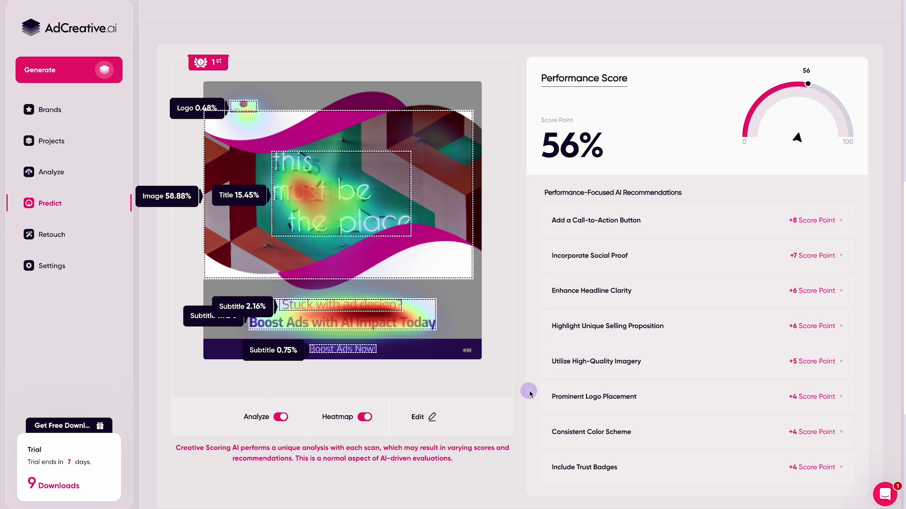
pyautogui.scroll(-5, 529, 393)
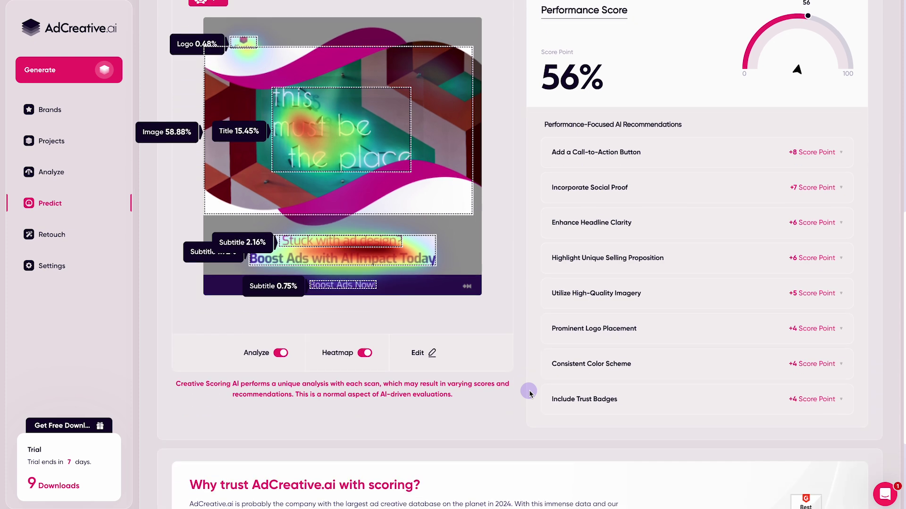
pyautogui.scroll(4, 529, 393)
pyautogui.scroll(2, 529, 393)
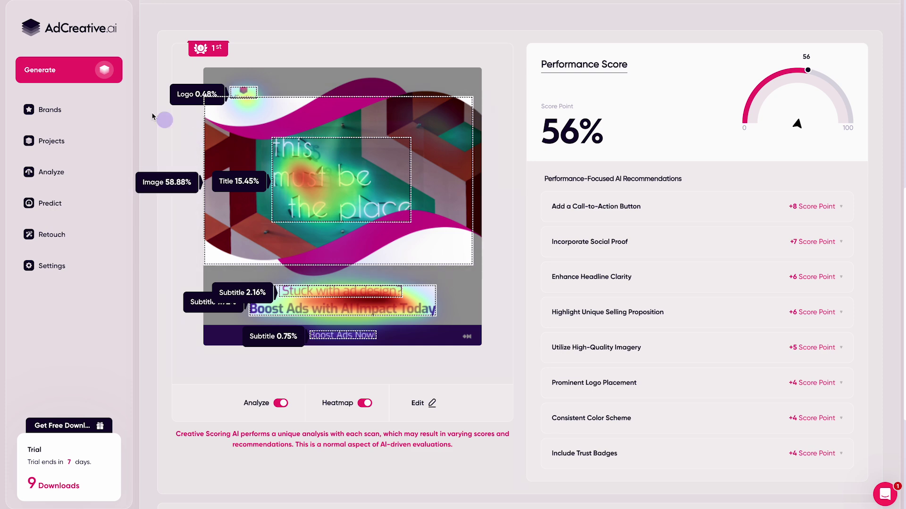
# - Open Custom Templates from the AI-generated asset types and start a new design in the Template Builder
pyautogui.click(51, 66)
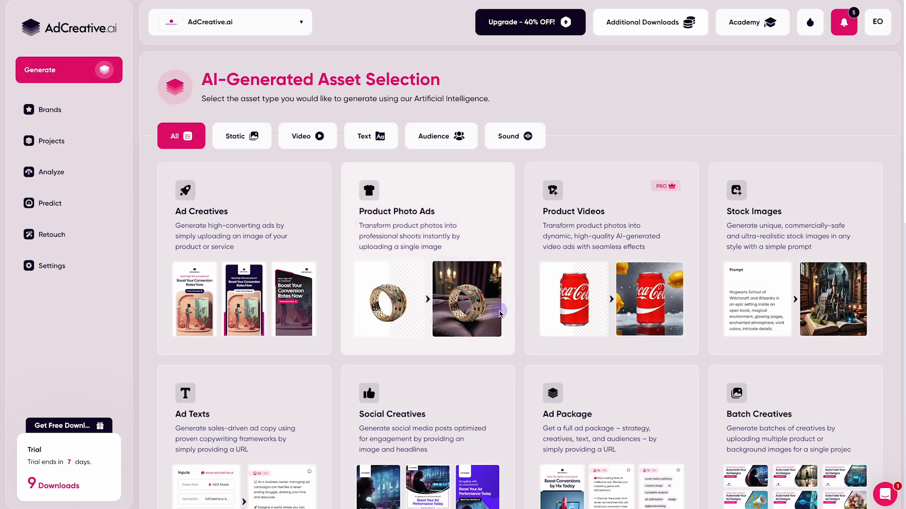
pyautogui.scroll(-10, 500, 314)
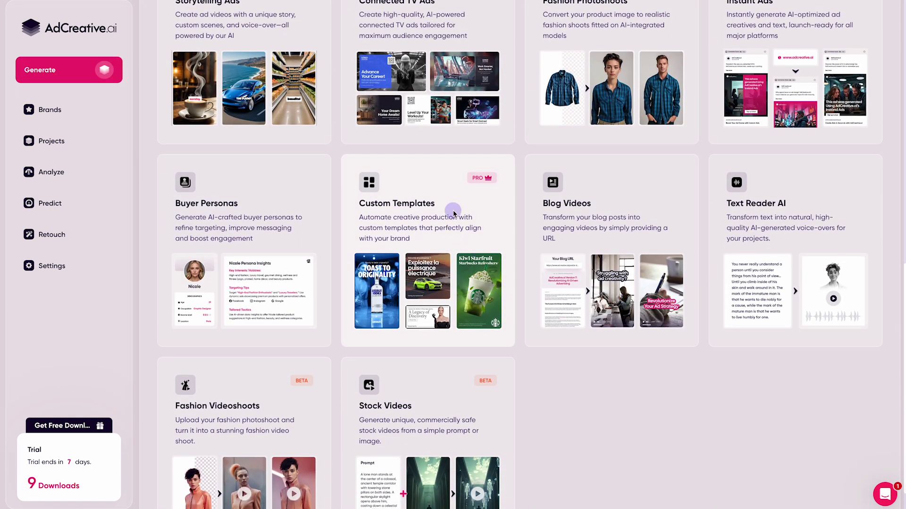
pyautogui.click(454, 214)
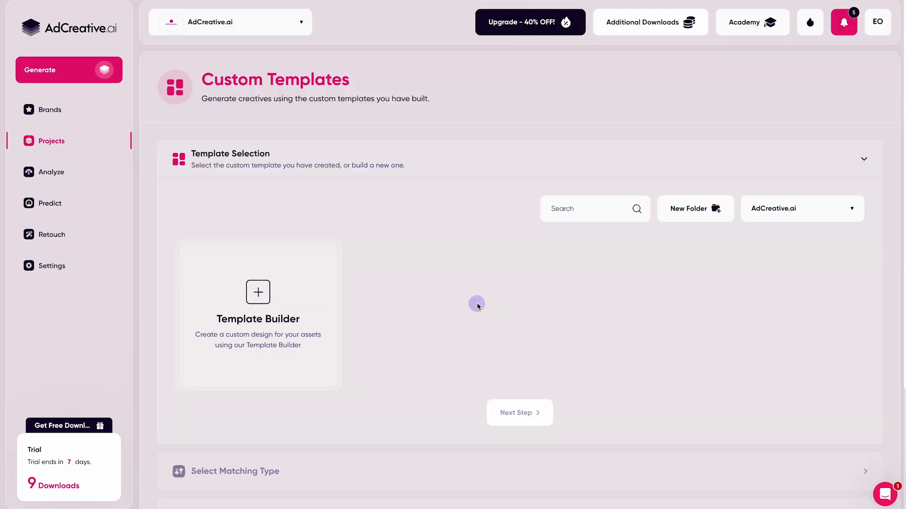
pyautogui.click(255, 334)
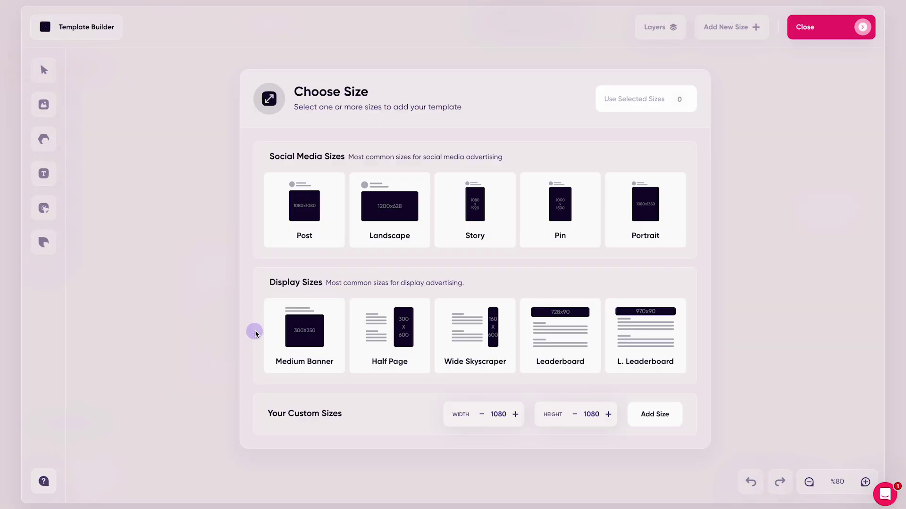
# - Create the template in the Post, Landscape, Story, Pin, and Medium Banner sizes
pyautogui.click(312, 216)
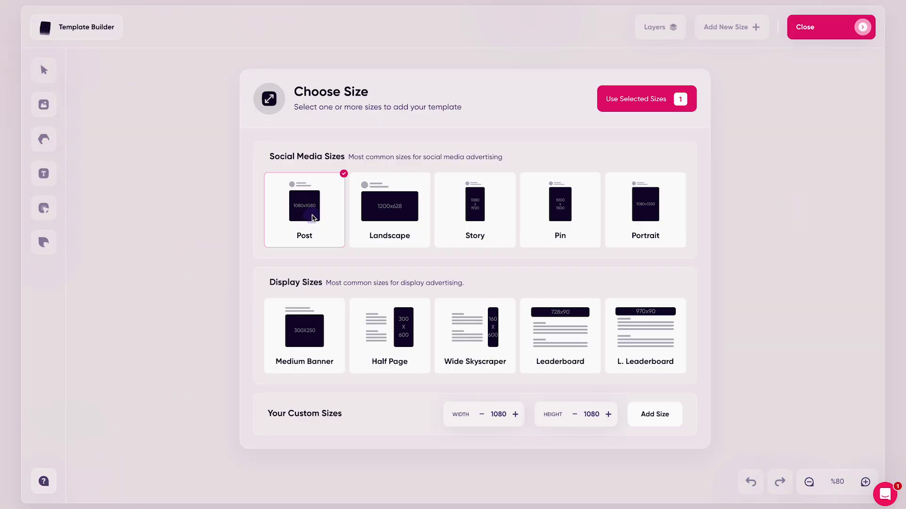
pyautogui.click(396, 208)
pyautogui.click(460, 204)
pyautogui.click(563, 200)
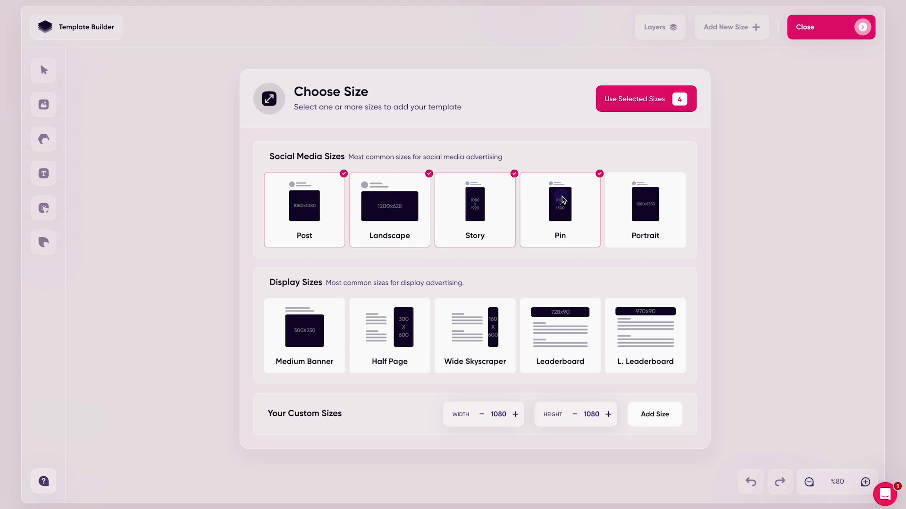
pyautogui.click(315, 336)
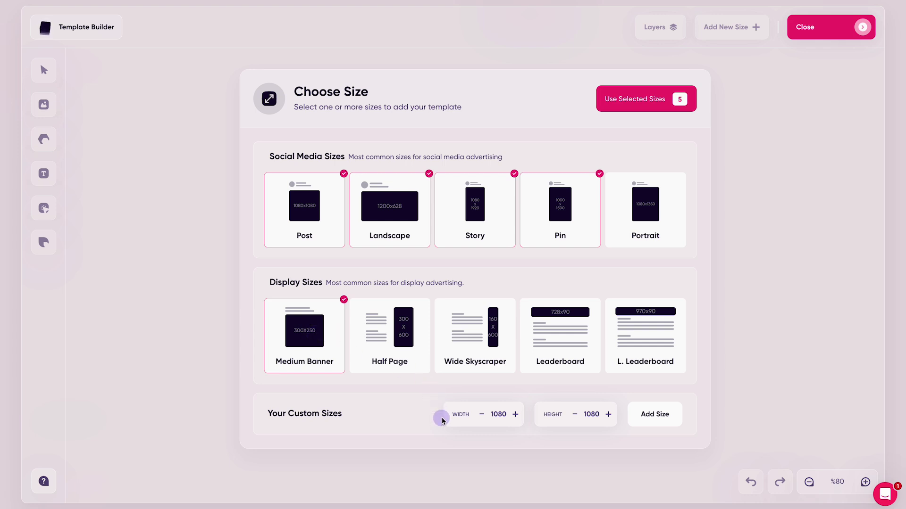
pyautogui.click(650, 418)
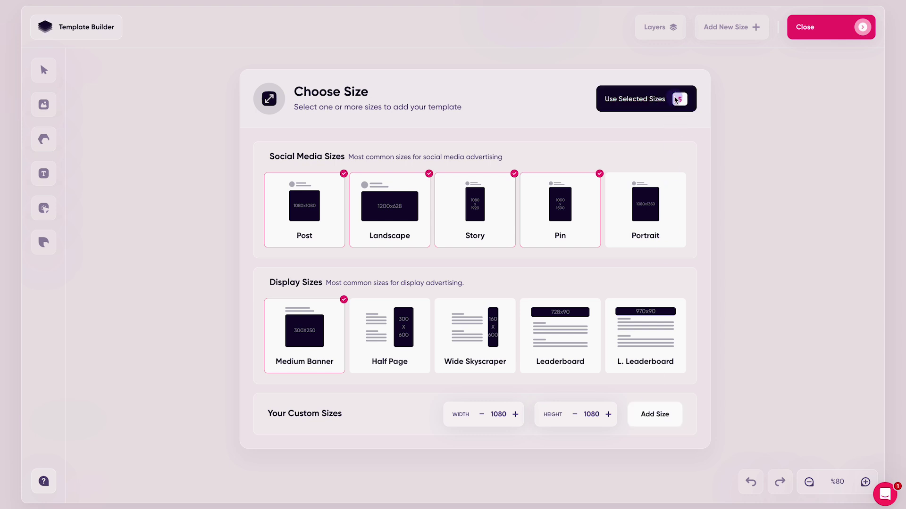
pyautogui.click(652, 101)
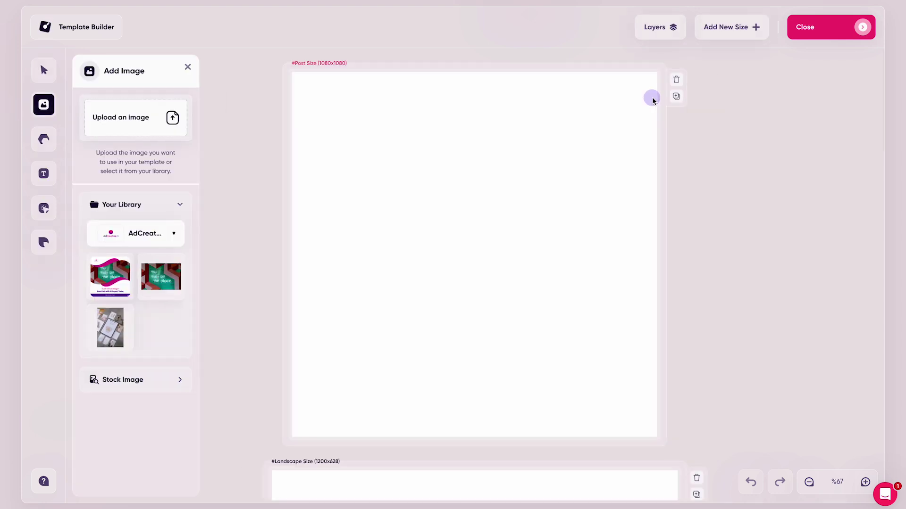
# - Add the library's neon sign image to the Post canvas and enlarge it to about 1083 x 749 px
pyautogui.scroll(-12, 638, 238)
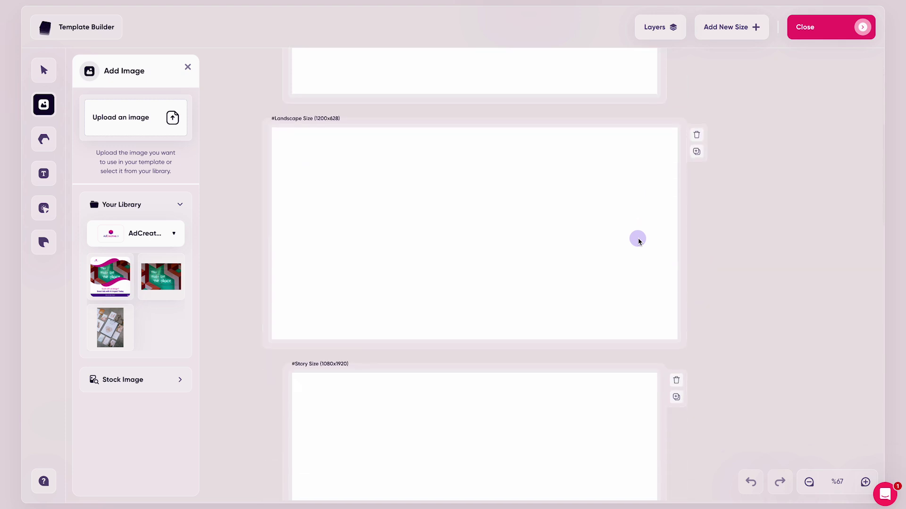
pyautogui.scroll(-2, 638, 238)
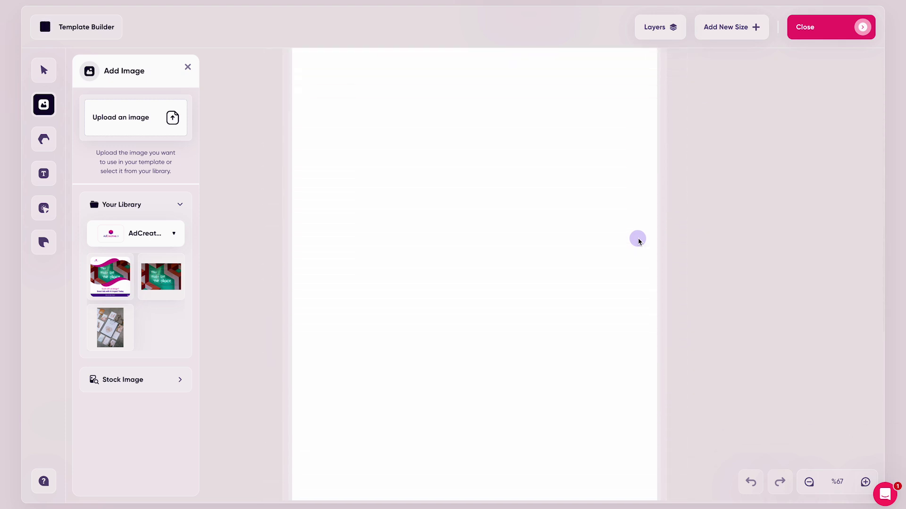
pyautogui.scroll(-10, 638, 238)
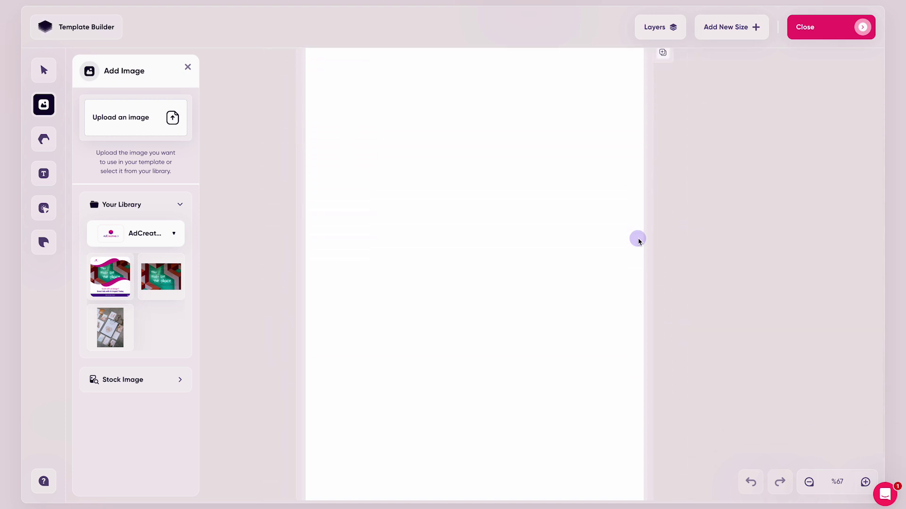
pyautogui.scroll(15, 638, 238)
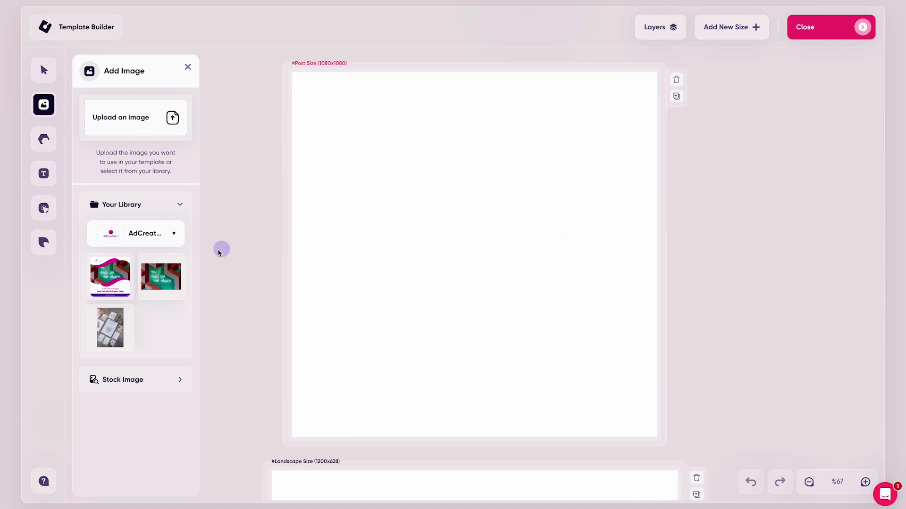
pyautogui.click(166, 279)
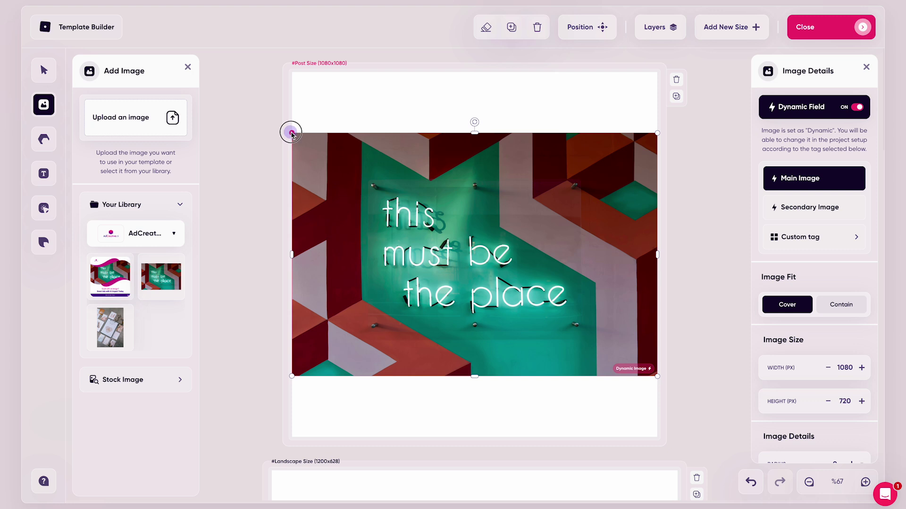
pyautogui.moveTo(343, 165); pyautogui.dragTo(290, 123)
pyautogui.scroll(-2, 825, 236)
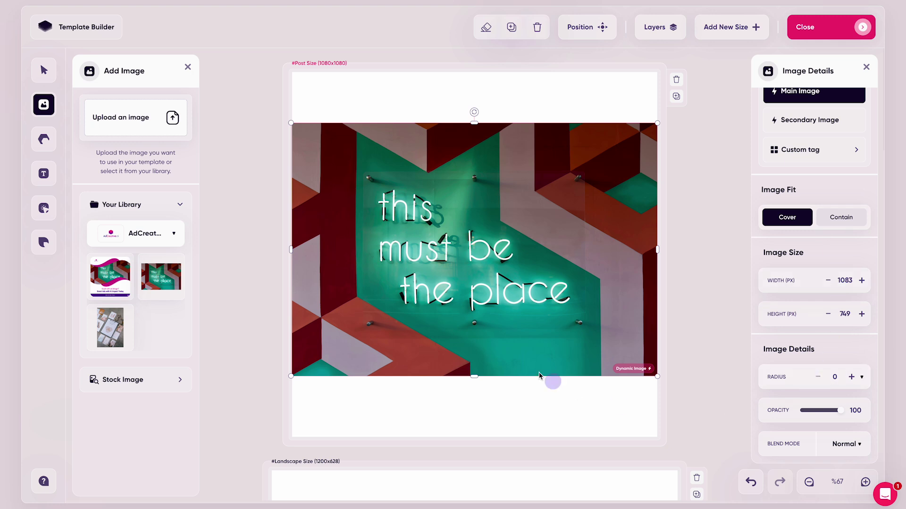
# - Add a heading to the Post canvas, colour it white (#FFFFFF), and place it near the image's upper edge
pyautogui.click(44, 138)
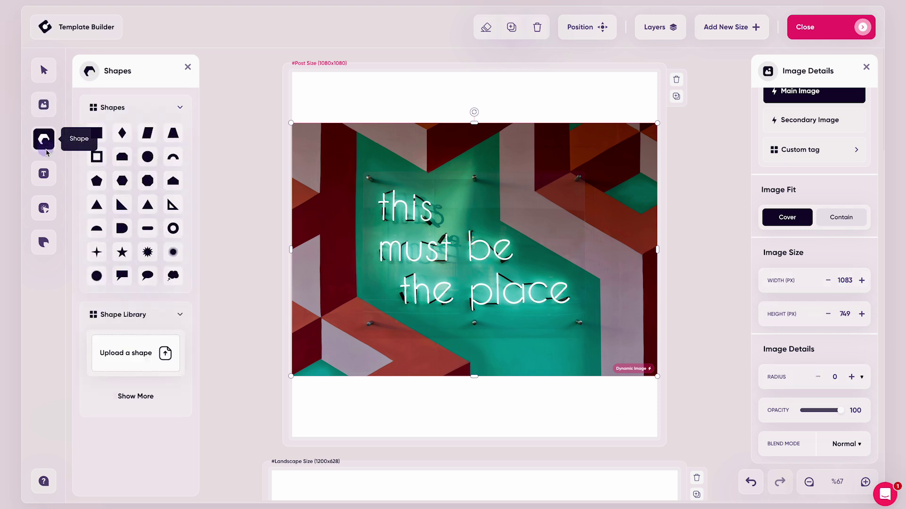
pyautogui.click(45, 170)
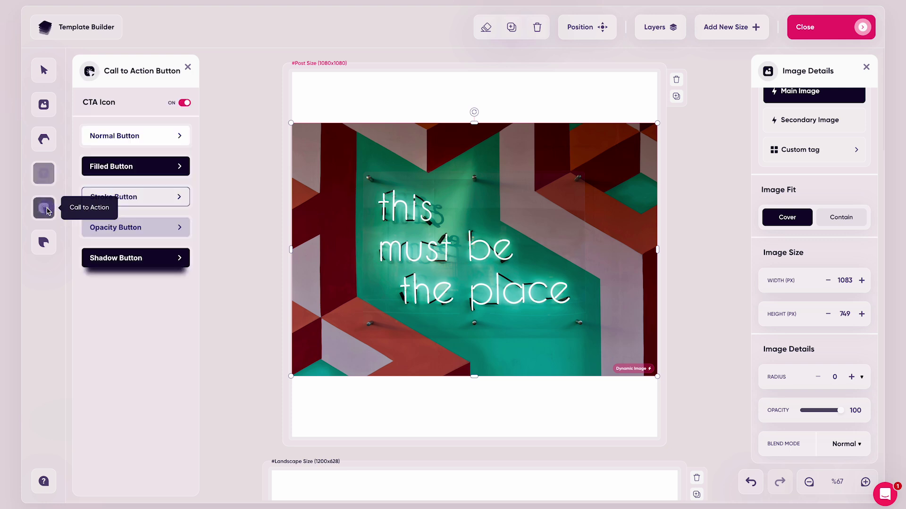
pyautogui.click(126, 107)
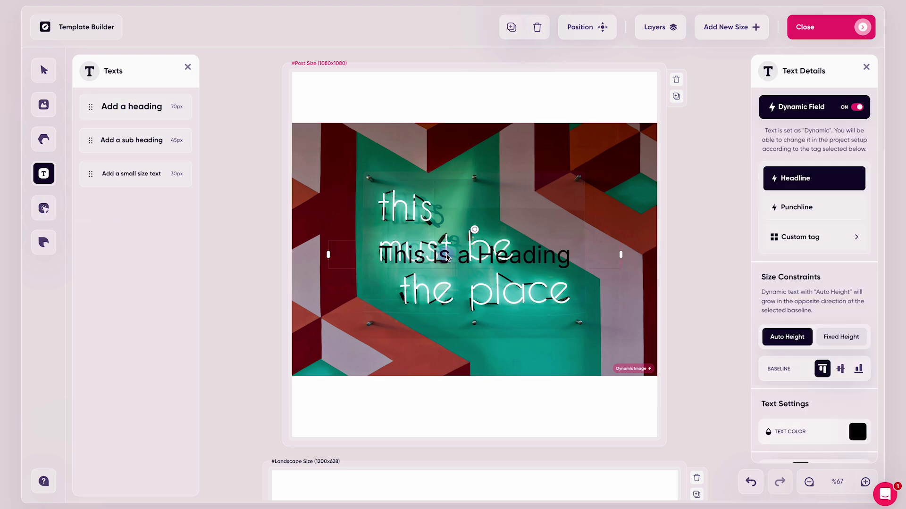
pyautogui.click(866, 432)
pyautogui.scroll(-5, 831, 406)
pyautogui.moveTo(794, 378); pyautogui.dragTo(718, 315)
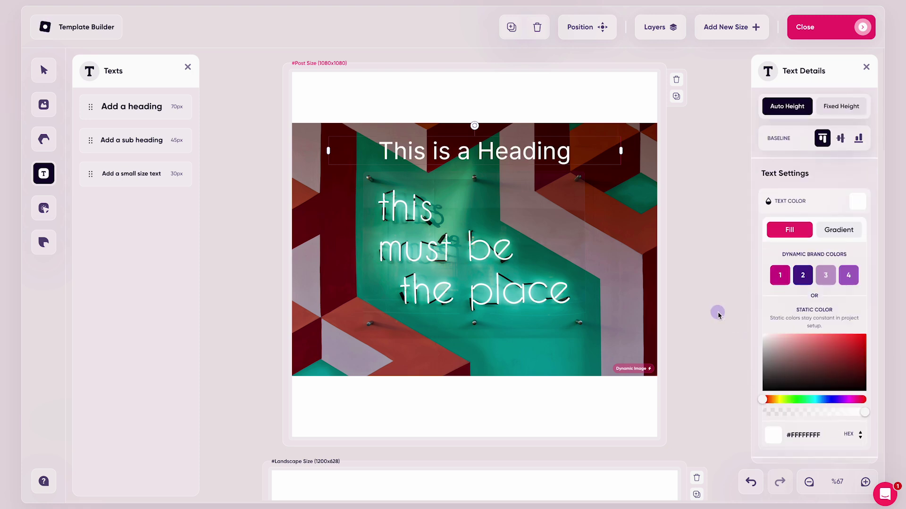
pyautogui.click(685, 196)
# - Add a second heading, place it near the image's lower edge, and colour its text white
pyautogui.click(159, 112)
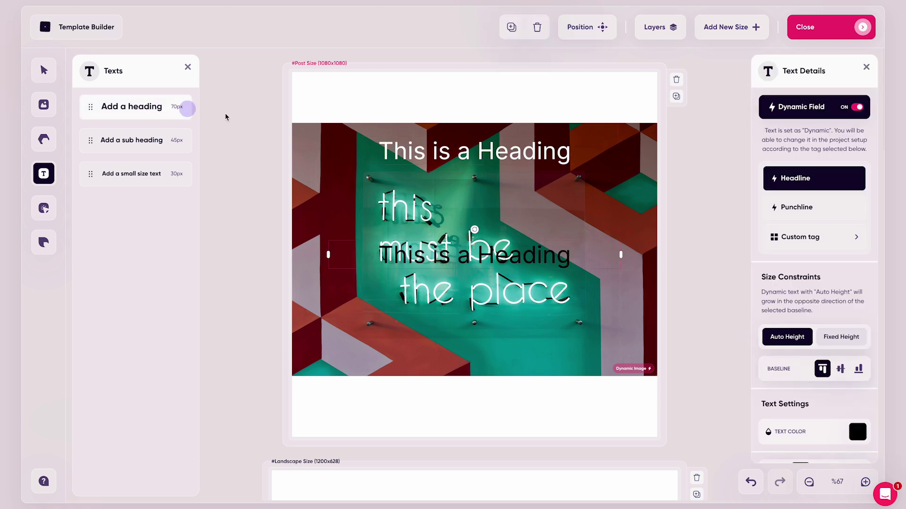
pyautogui.moveTo(458, 253); pyautogui.dragTo(458, 345)
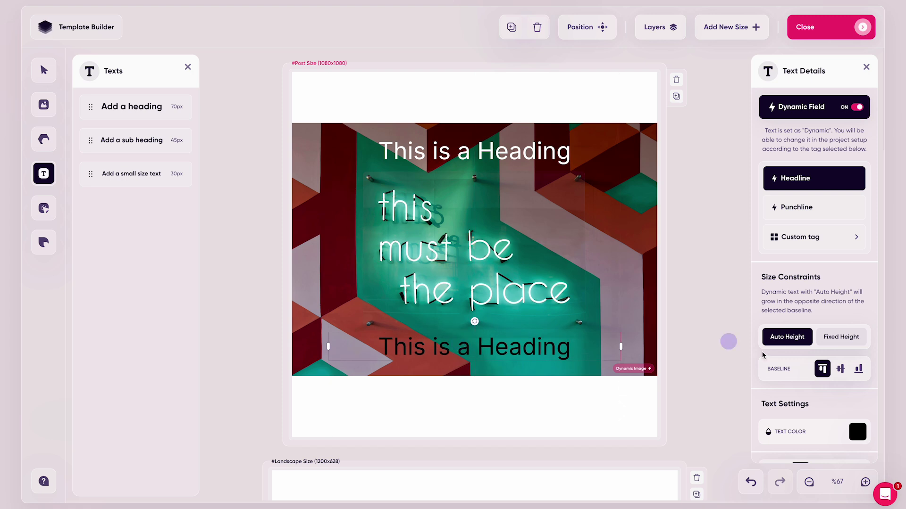
pyautogui.click(857, 431)
pyautogui.scroll(-5, 831, 452)
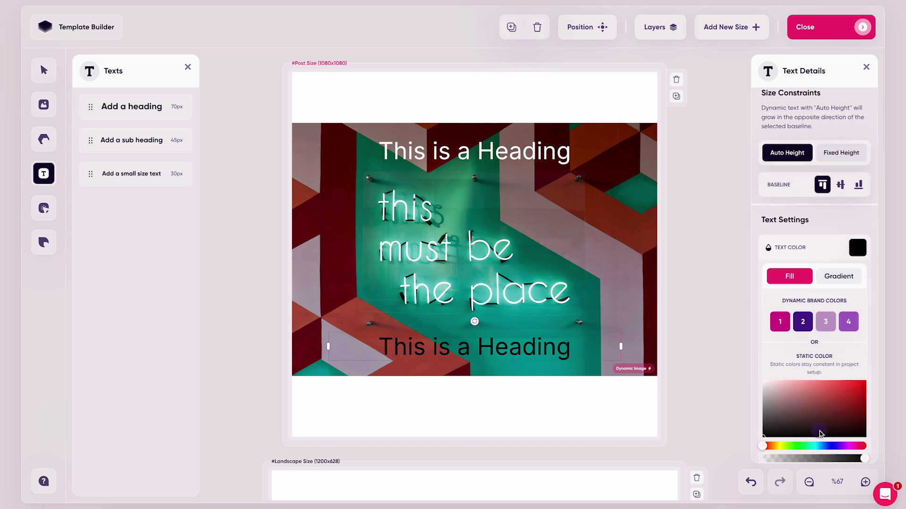
pyautogui.moveTo(766, 392); pyautogui.dragTo(746, 370)
pyautogui.click(695, 305)
# - Publish the template under the AdCreative.ai brand with the name "post"
pyautogui.click(835, 27)
pyautogui.click(827, 58)
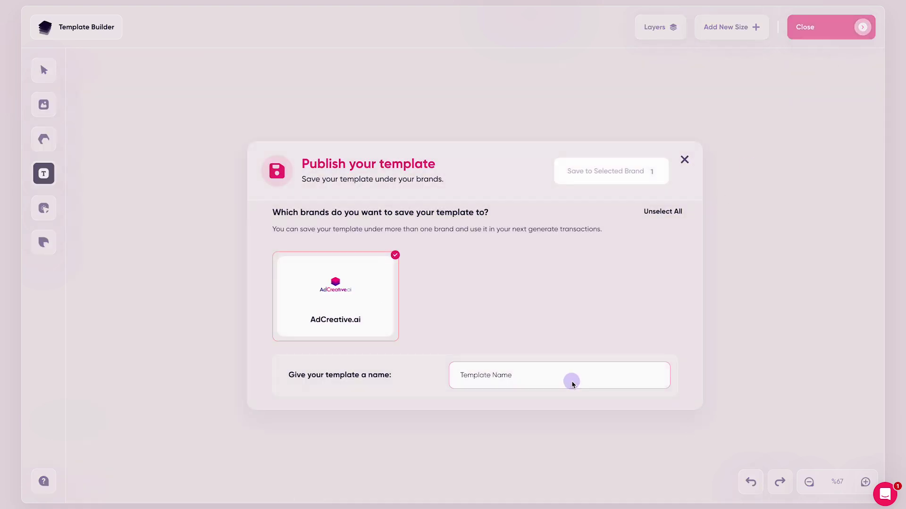
pyautogui.write('post')
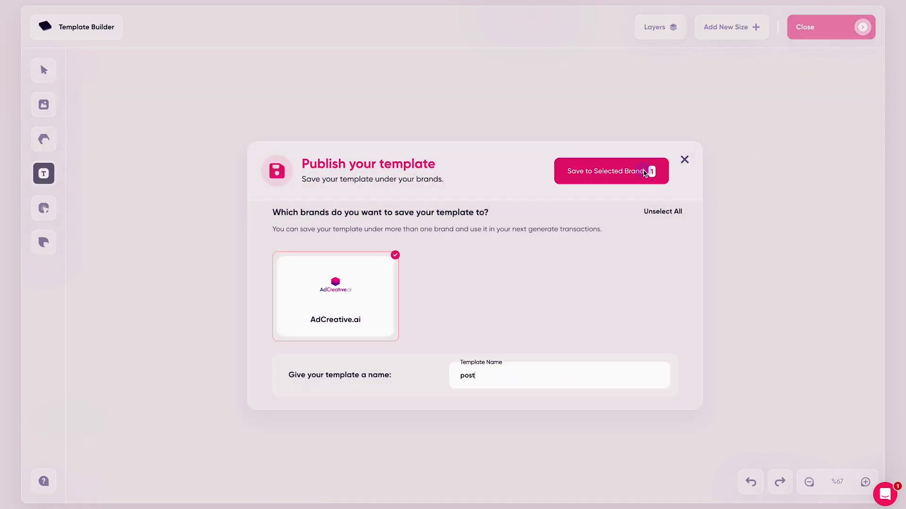
pyautogui.click(644, 172)
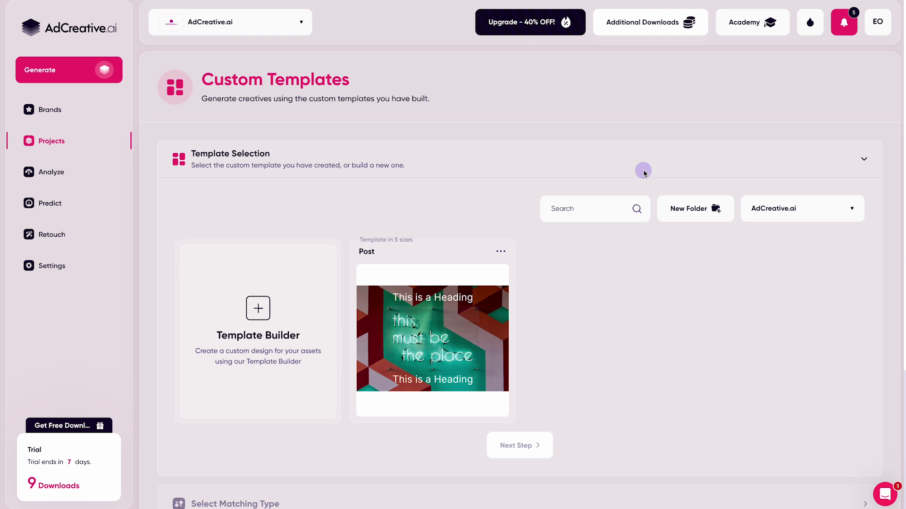